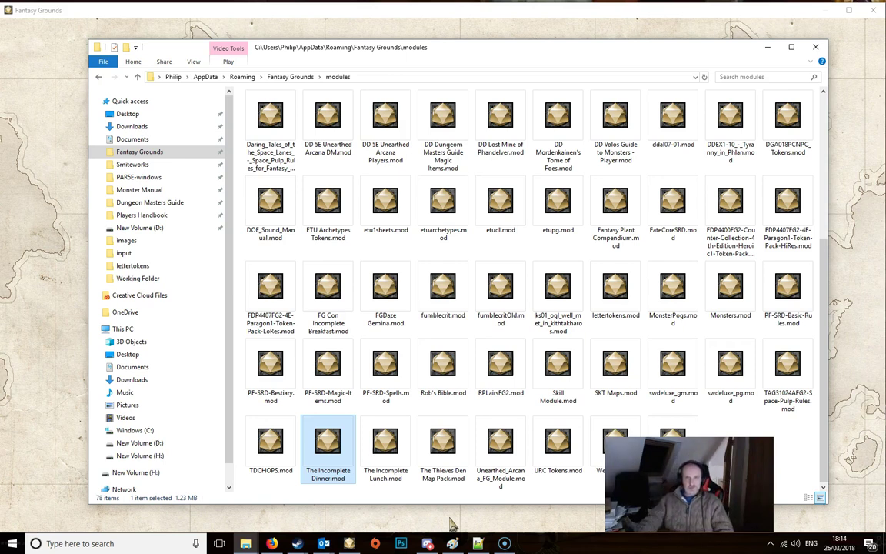
# Copy lettertokens.mod from the Fantasy Grounds modules folder into D:\Working Folder\Tutorial
pyautogui.click(335, 94)
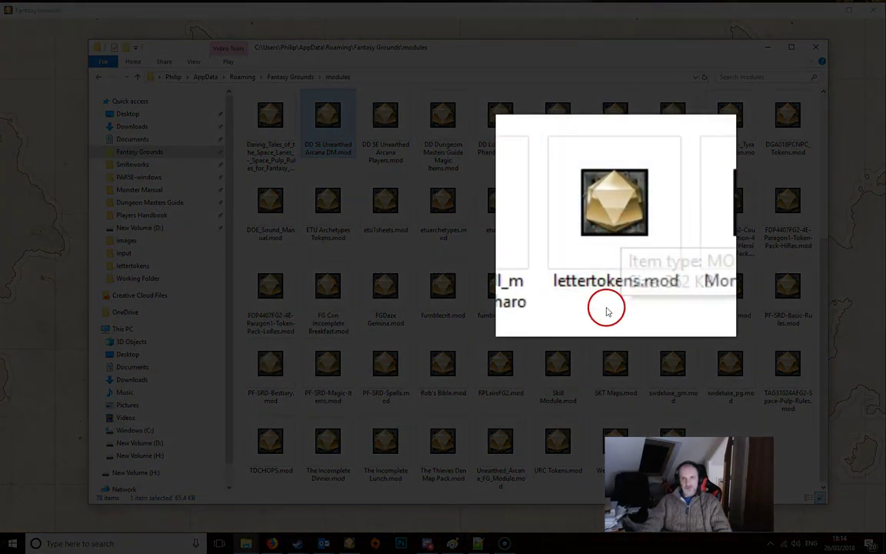
pyautogui.click(604, 298)
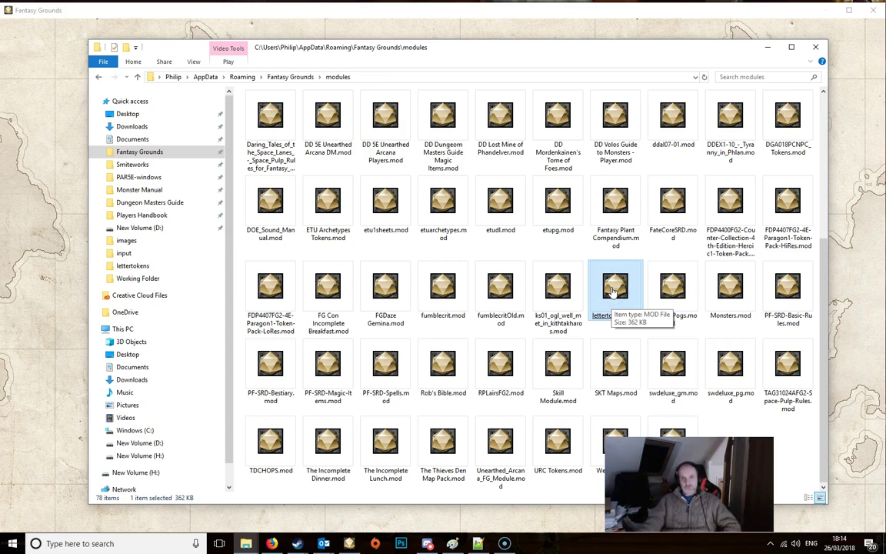
pyautogui.rightClick(612, 291)
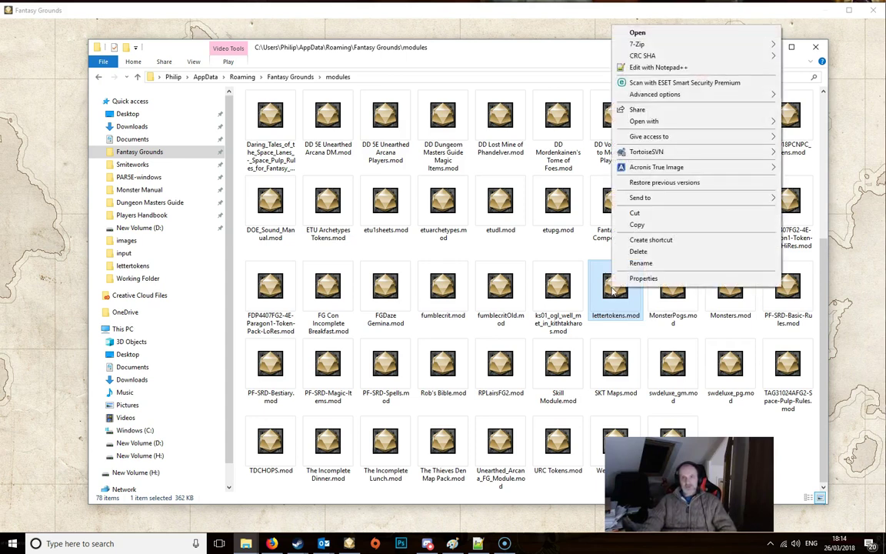
pyautogui.click(636, 225)
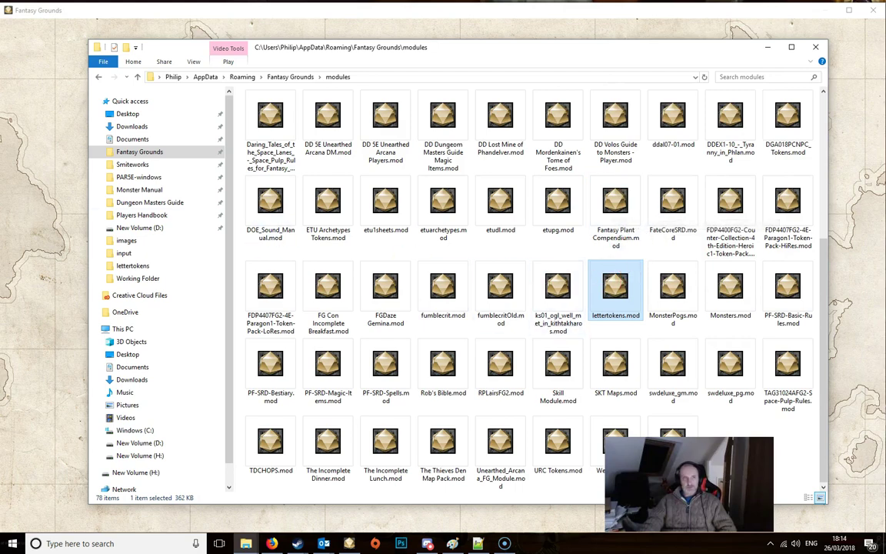
pyautogui.hotkey('alt', 'Tab')
pyautogui.moveTo(644, 89); pyautogui.dragTo(611, 58)
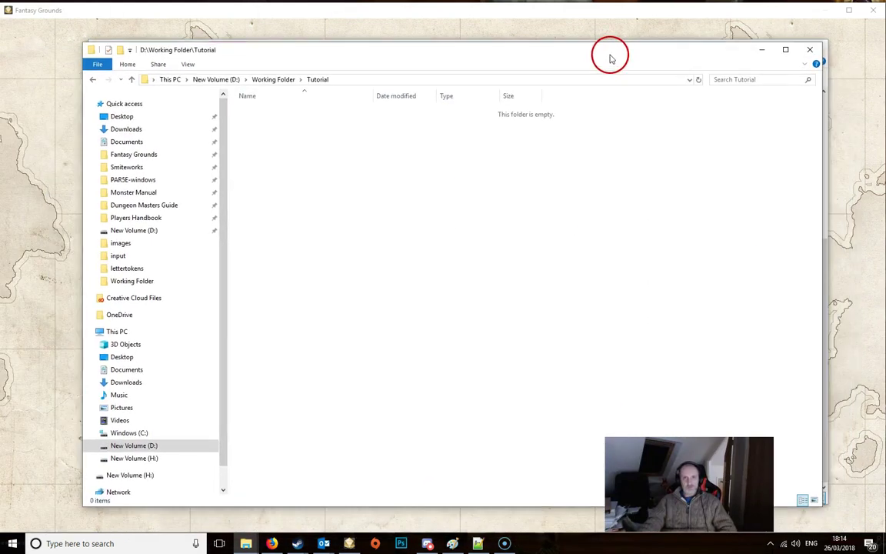
pyautogui.rightClick(573, 175)
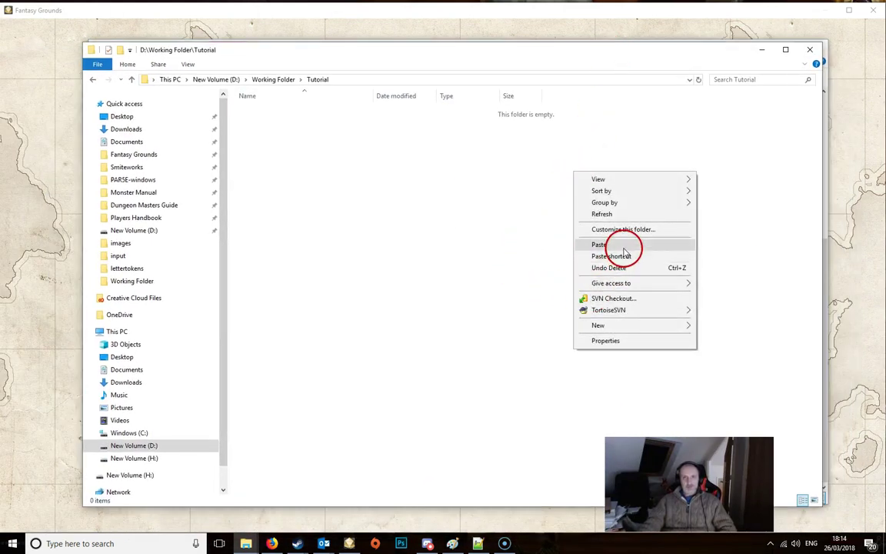
pyautogui.click(623, 243)
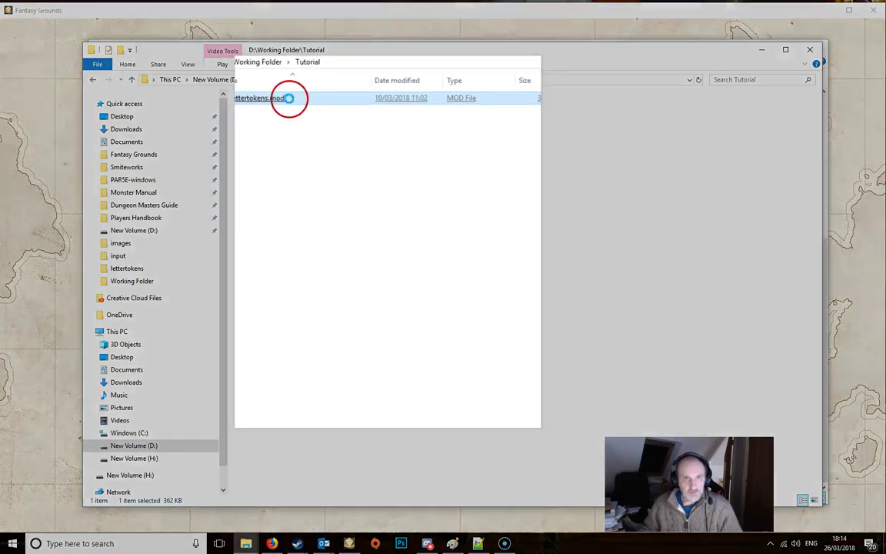
# Rename the copied lettertokens.mod in the Tutorial folder as lettertokens.zip, accepting the change of file extension
pyautogui.rightClick(303, 115)
pyautogui.click(376, 406)
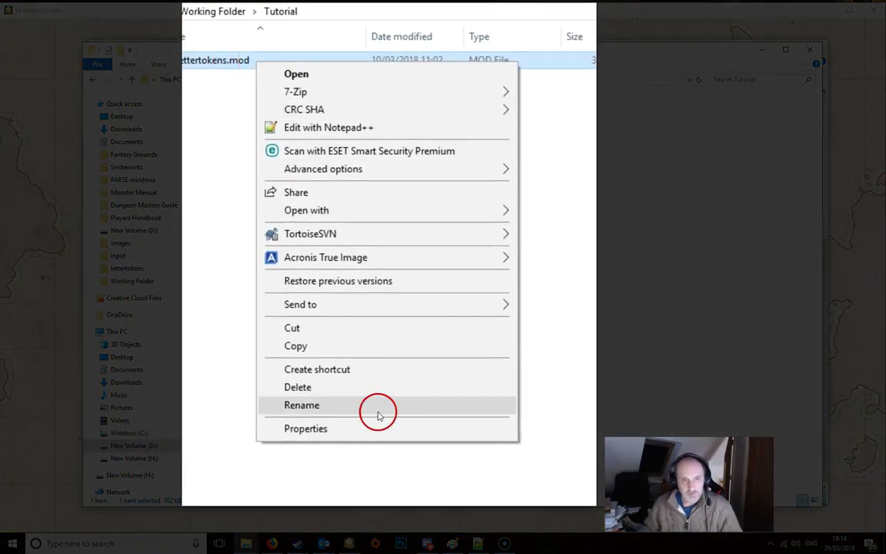
pyautogui.press('Right')
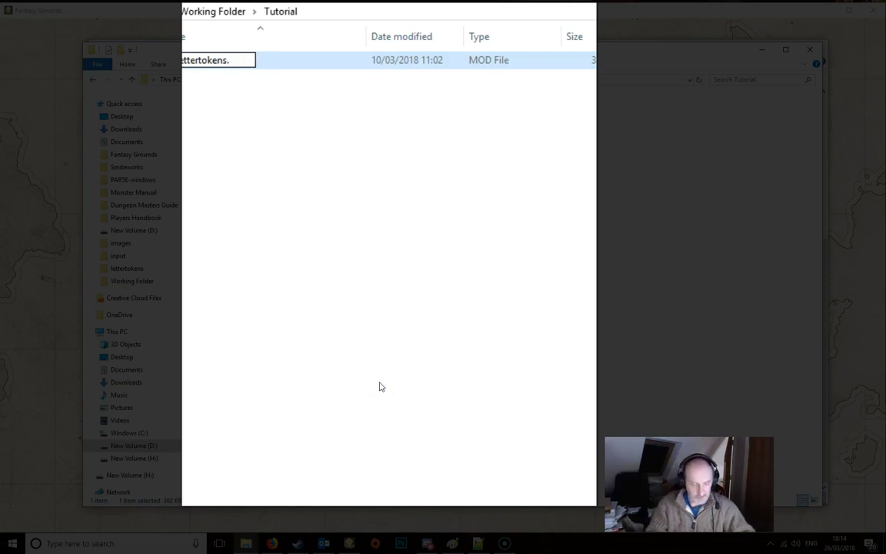
pyautogui.write('zip')
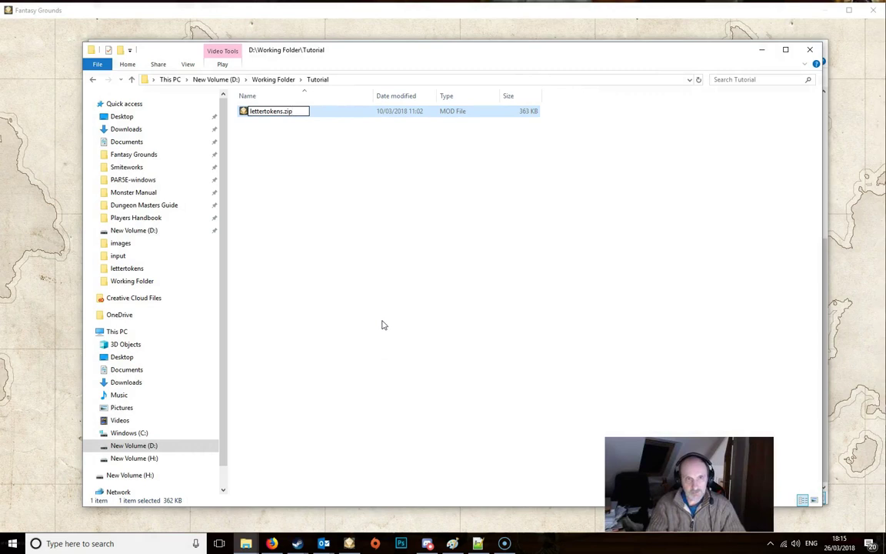
pyautogui.press('Return')
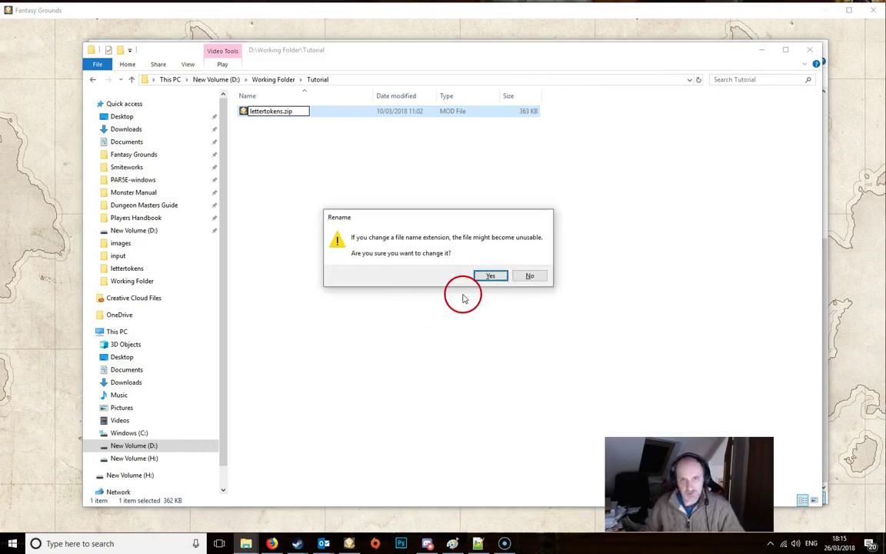
pyautogui.click(487, 275)
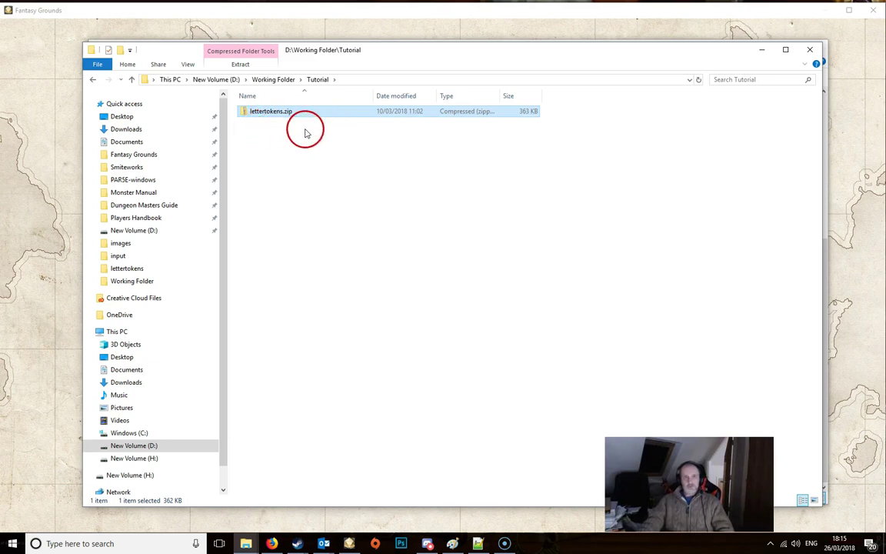
# Extract all files from lettertokens.zip into D:\Working Folder\Tutorial\lettertokens
pyautogui.rightClick(283, 115)
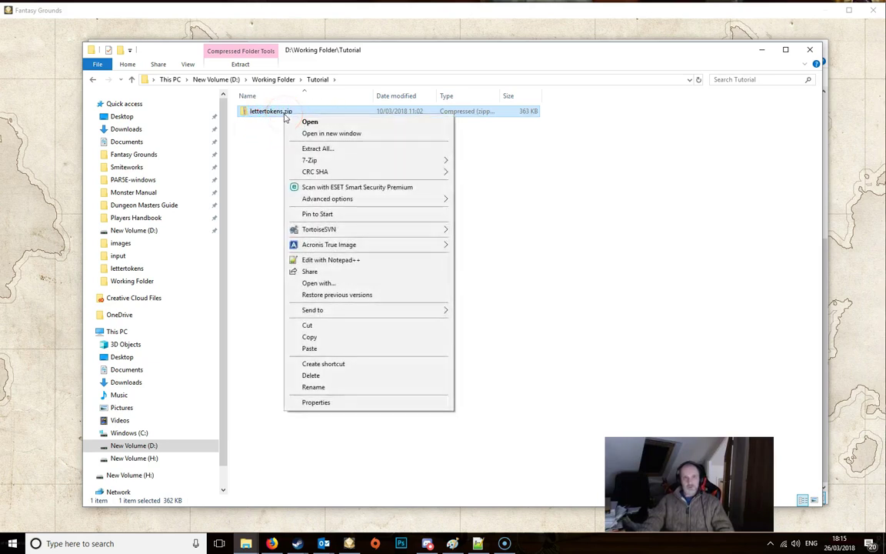
pyautogui.click(373, 161)
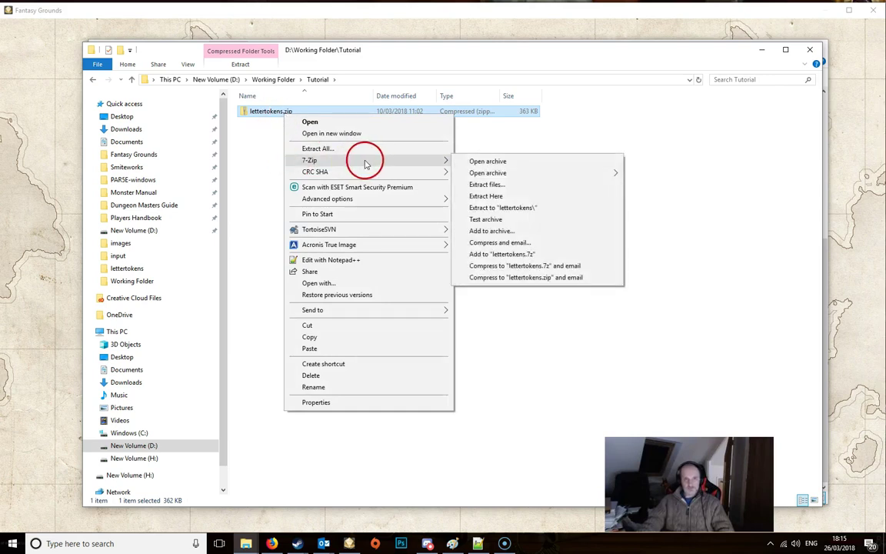
pyautogui.click(353, 149)
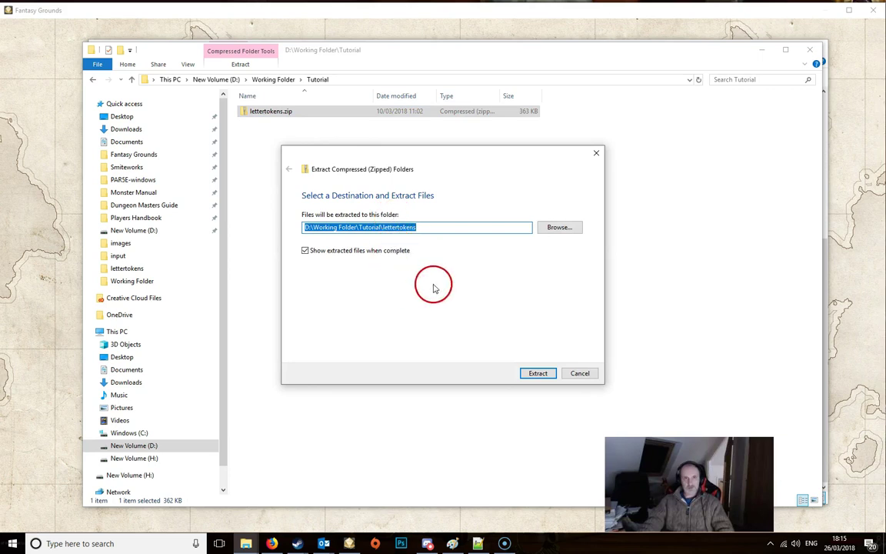
pyautogui.click(529, 370)
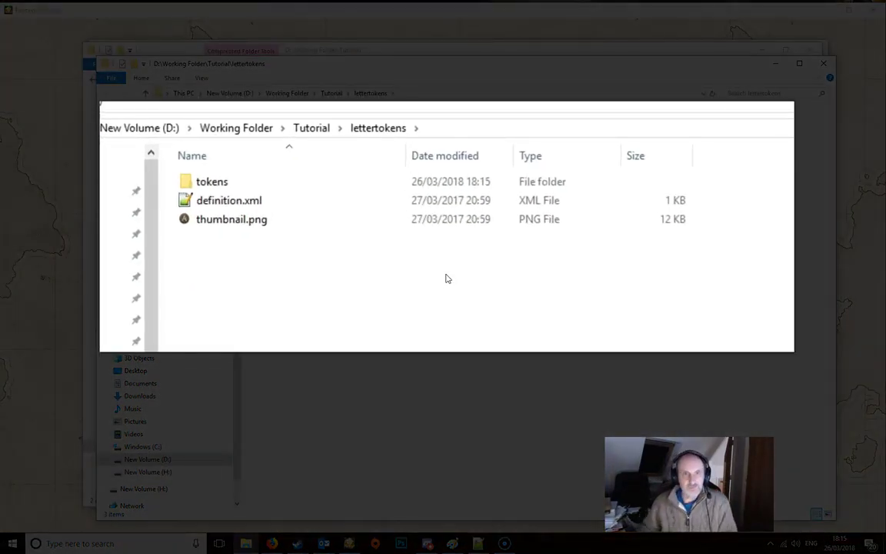
# Delete all letter token images from the Medium folder inside the extracted tokens folder
pyautogui.click(363, 236)
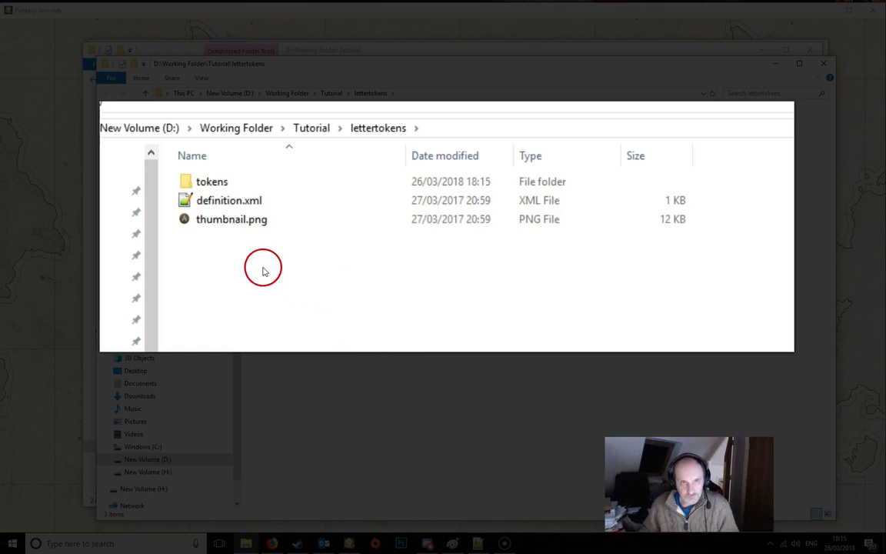
pyautogui.click(233, 230)
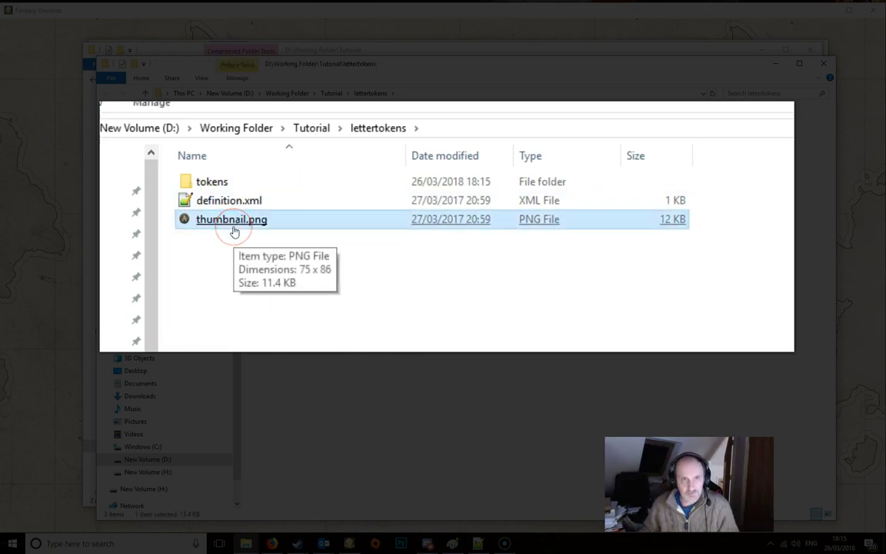
pyautogui.click(240, 201)
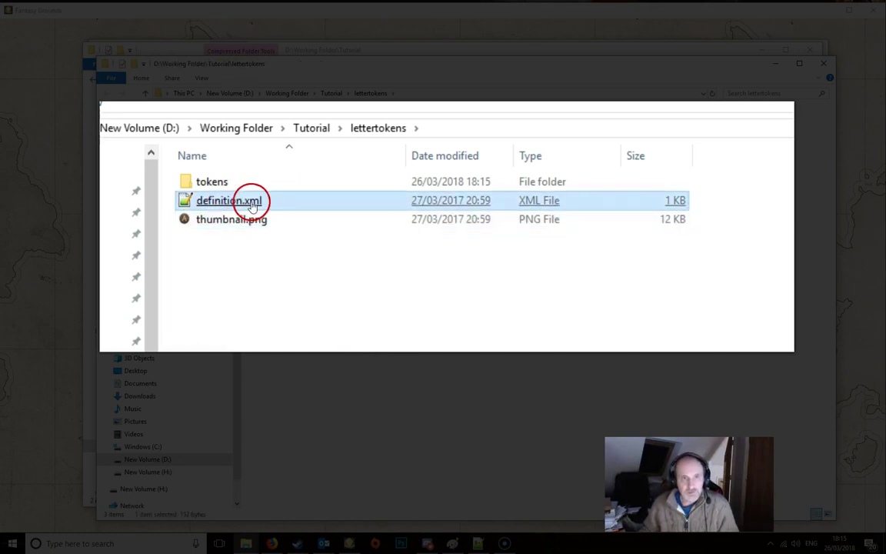
pyautogui.click(211, 187)
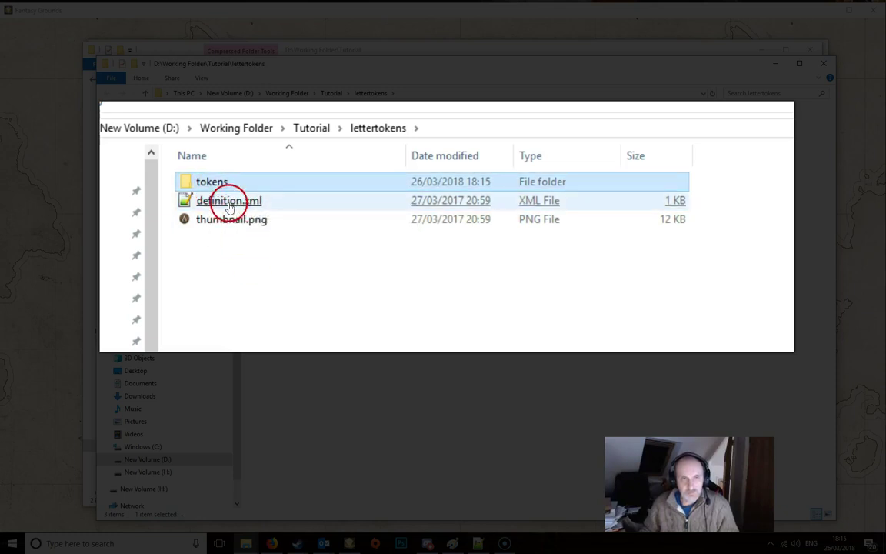
pyautogui.doubleClick(224, 186)
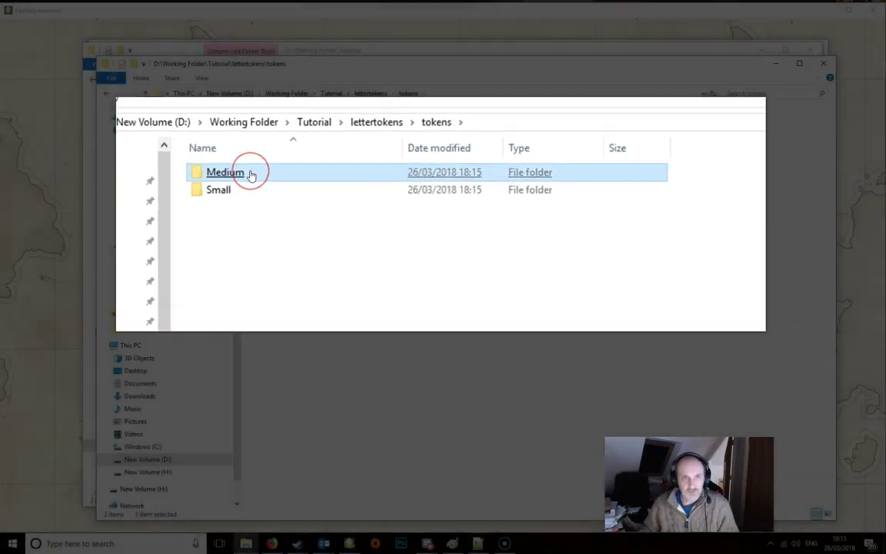
pyautogui.doubleClick(244, 185)
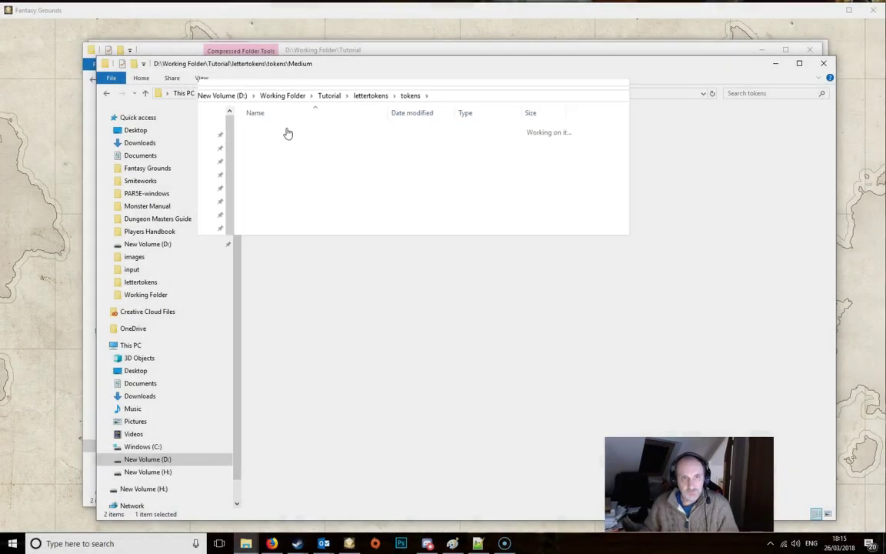
pyautogui.click(319, 211)
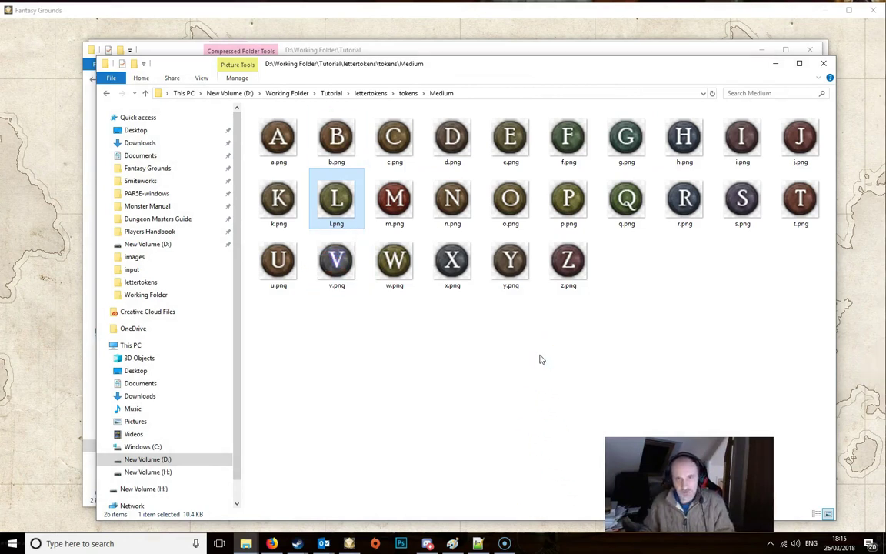
pyautogui.hotkey('ctrl', 'a')
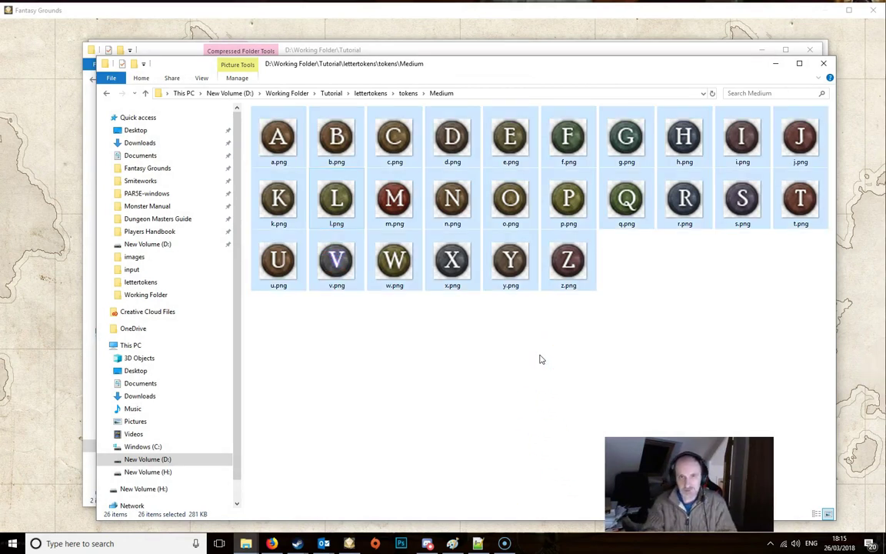
pyautogui.press('Delete')
# Delete all letter token images from the Small folder inside tokens
pyautogui.click(408, 93)
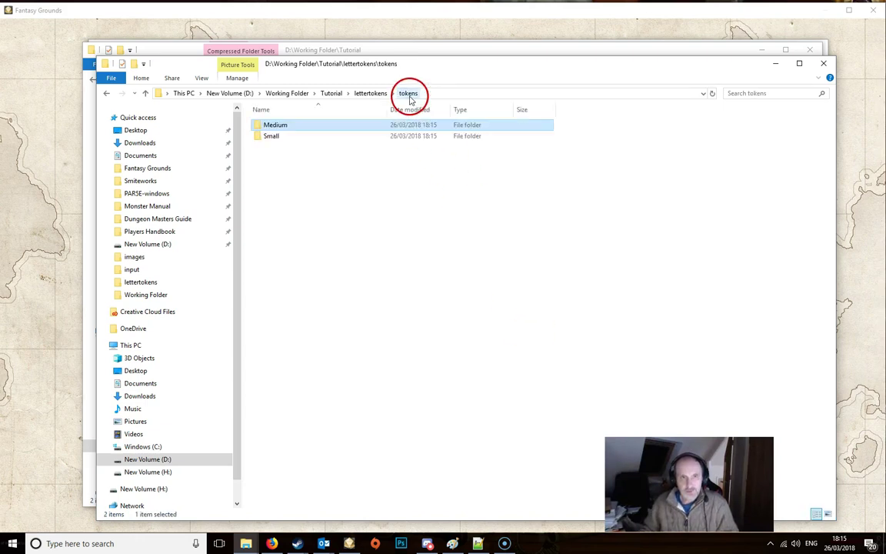
pyautogui.doubleClick(305, 137)
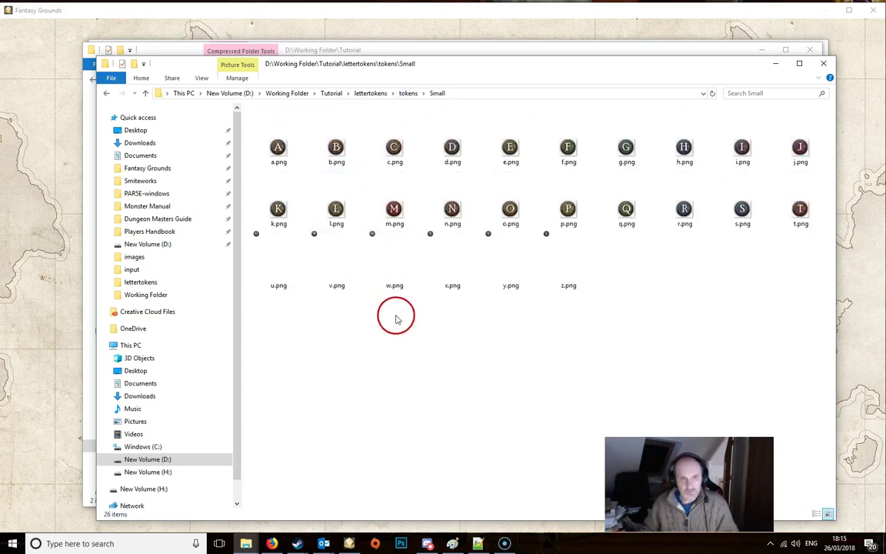
pyautogui.hotkey('ctrl', 'a')
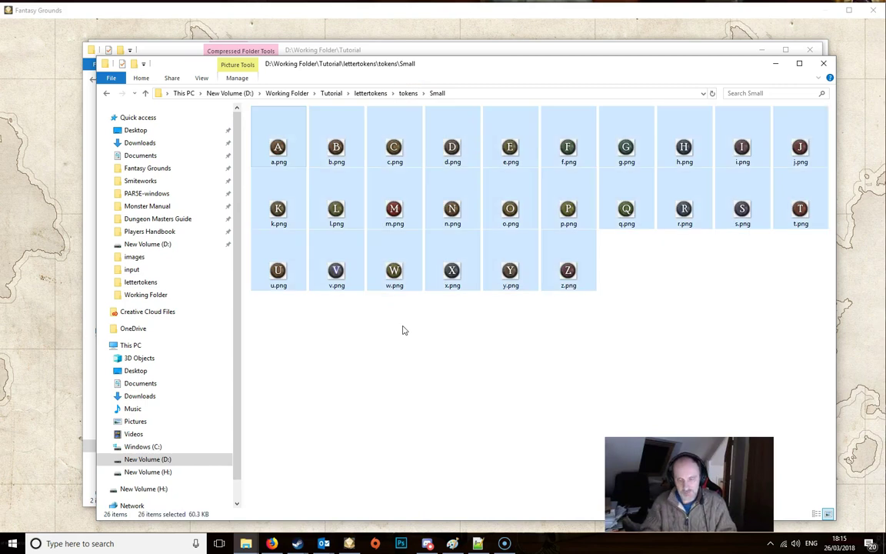
pyautogui.press('Delete')
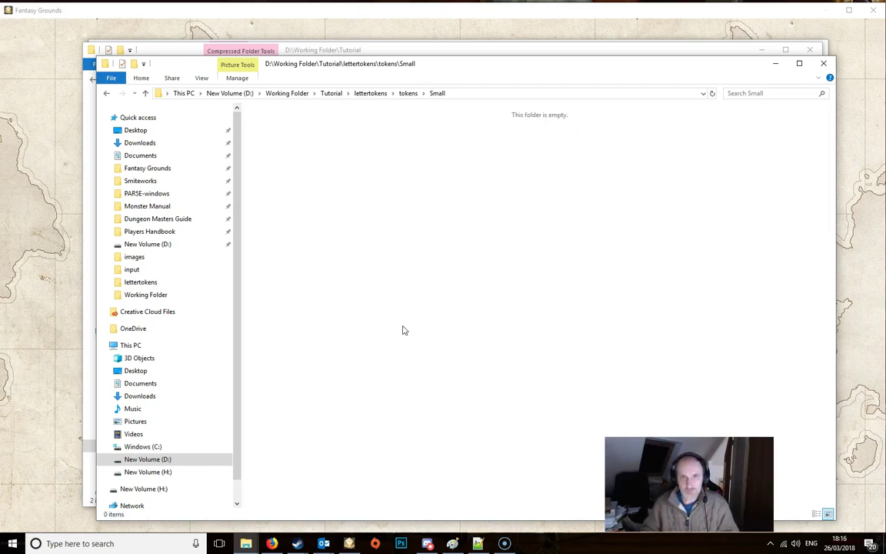
# Rename the Medium folder inside tokens as Beasts
pyautogui.click(403, 95)
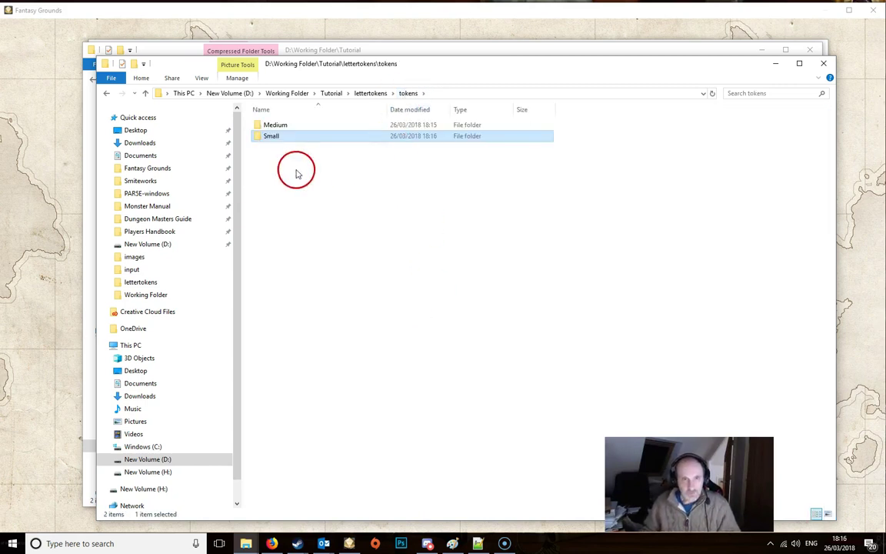
pyautogui.click(281, 125)
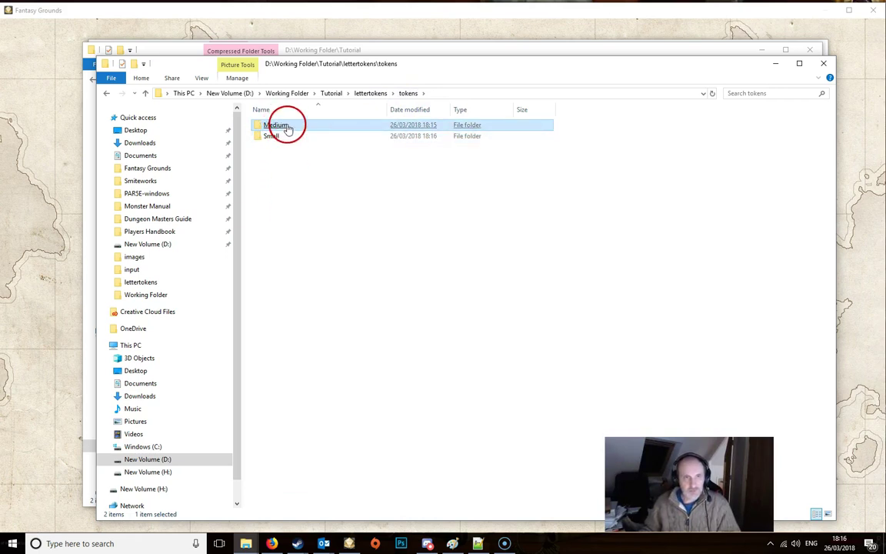
pyautogui.rightClick(287, 130)
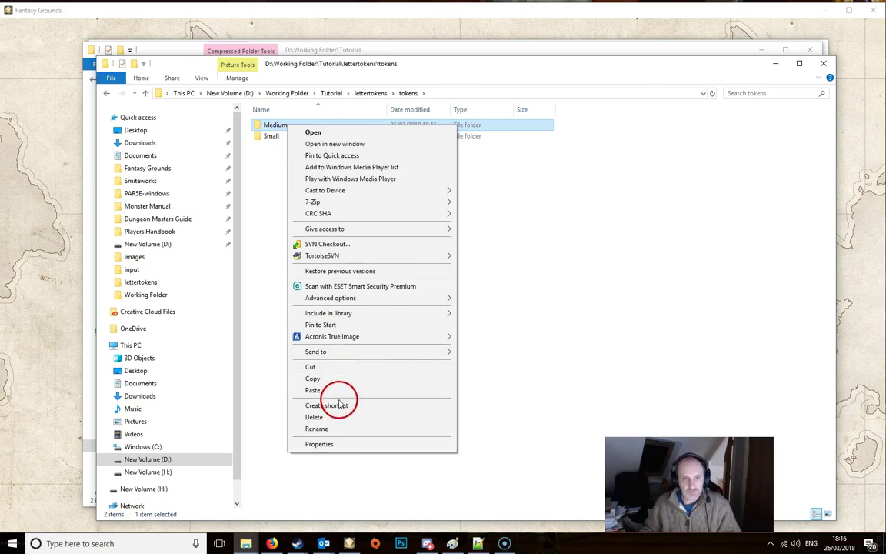
pyautogui.click(339, 428)
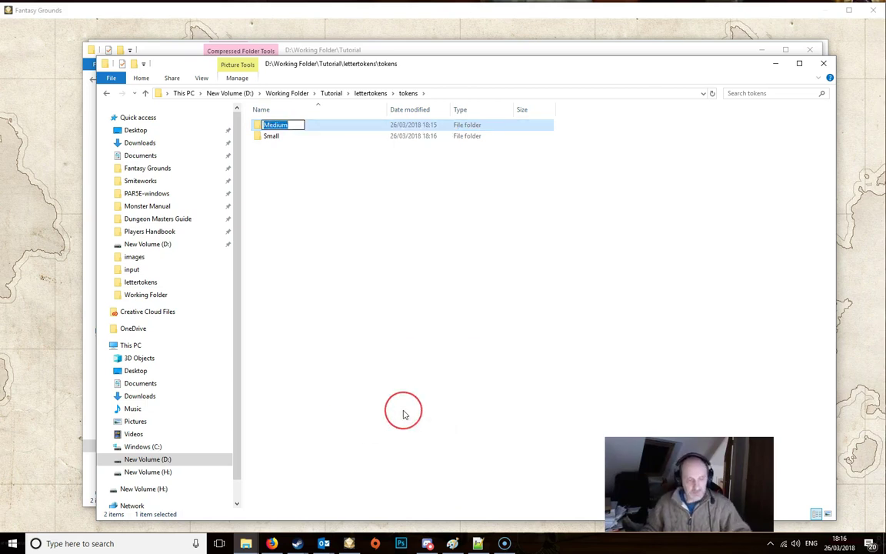
pyautogui.write('Beas')
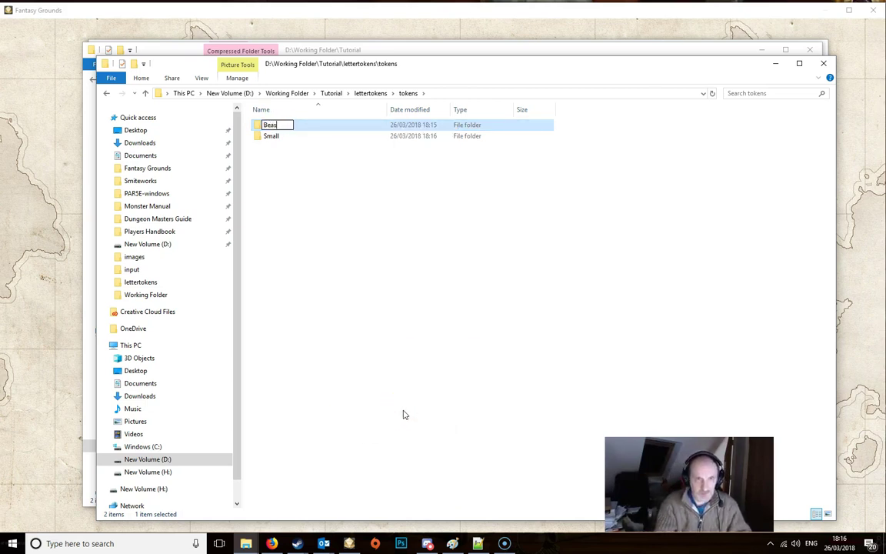
pyautogui.write('ts')
pyautogui.click(340, 272)
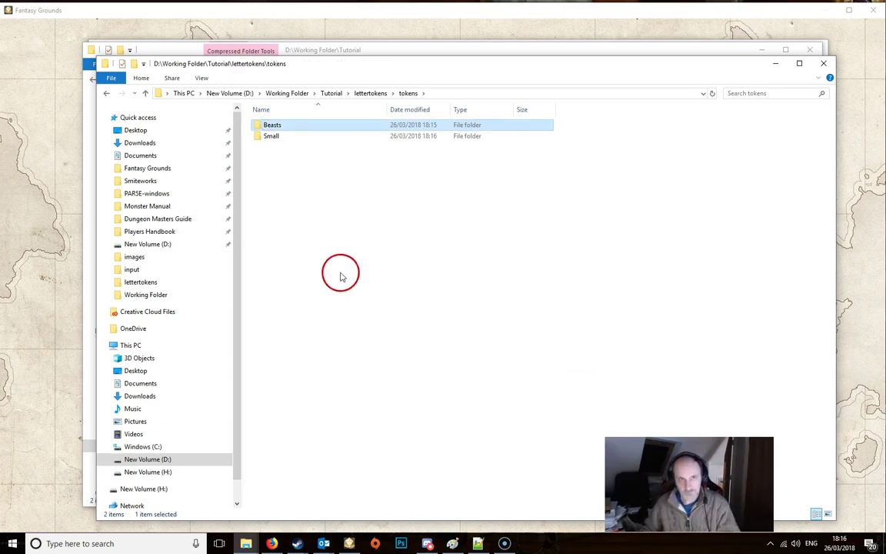
# Rename the Small folder inside tokens as More Beasts
pyautogui.rightClick(275, 137)
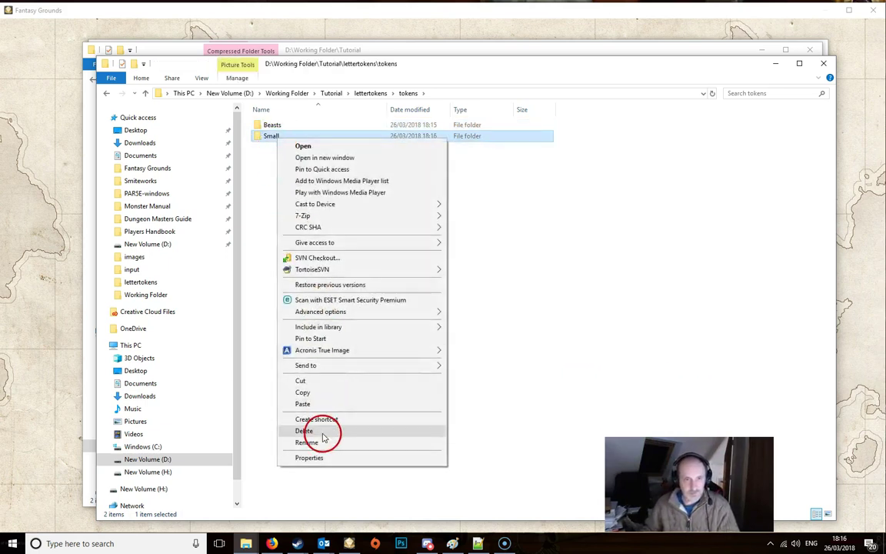
pyautogui.click(323, 441)
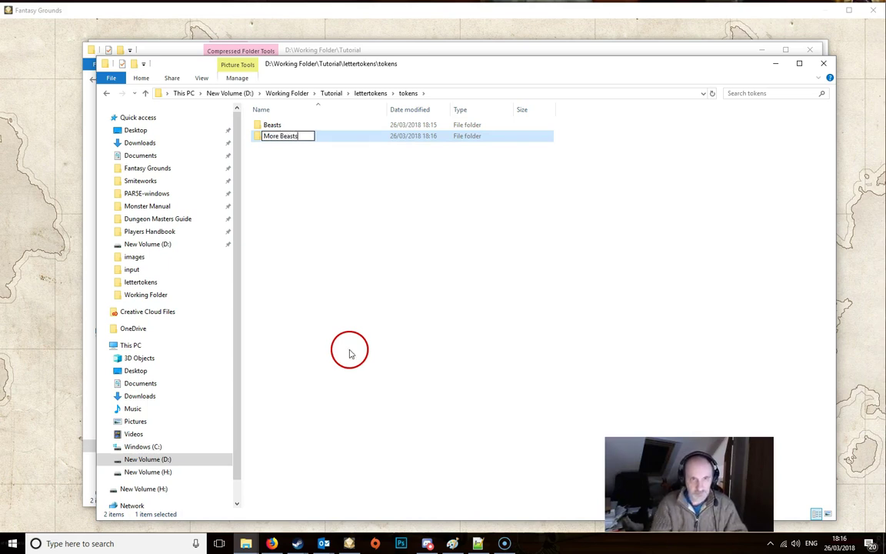
pyautogui.press('Return')
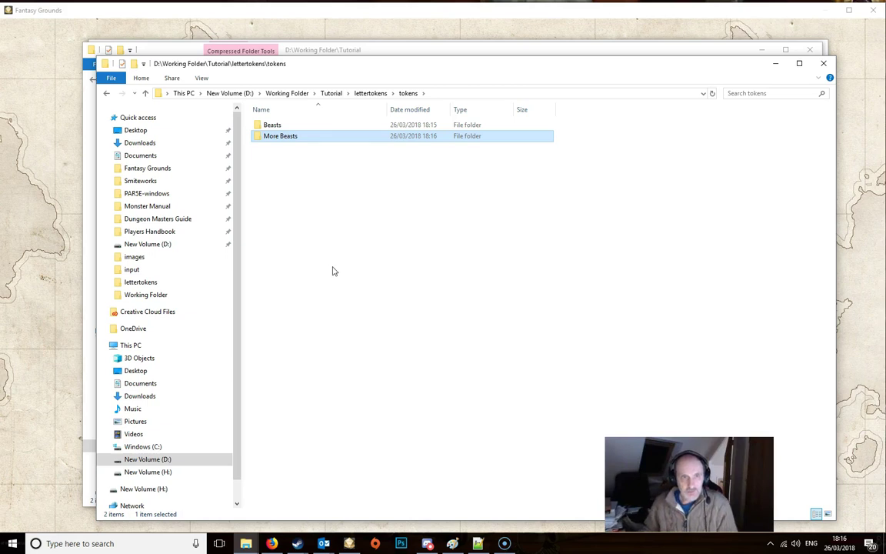
# Add the seven token images from Caveman_10.png through Clockwork_Slasher_13.png to the Beasts folder from the token collection in D:\Working Folder
pyautogui.click(322, 125)
pyautogui.doubleClick(322, 125)
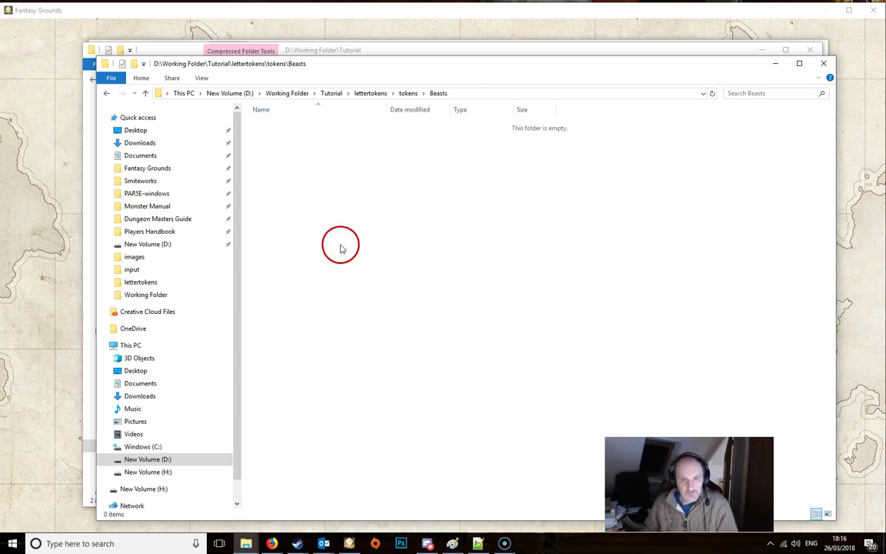
pyautogui.click(244, 540)
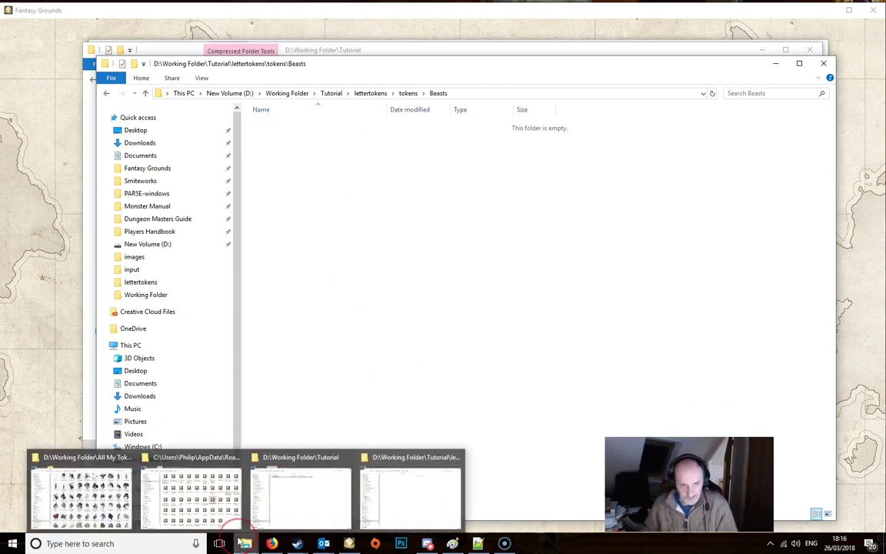
pyautogui.click(127, 458)
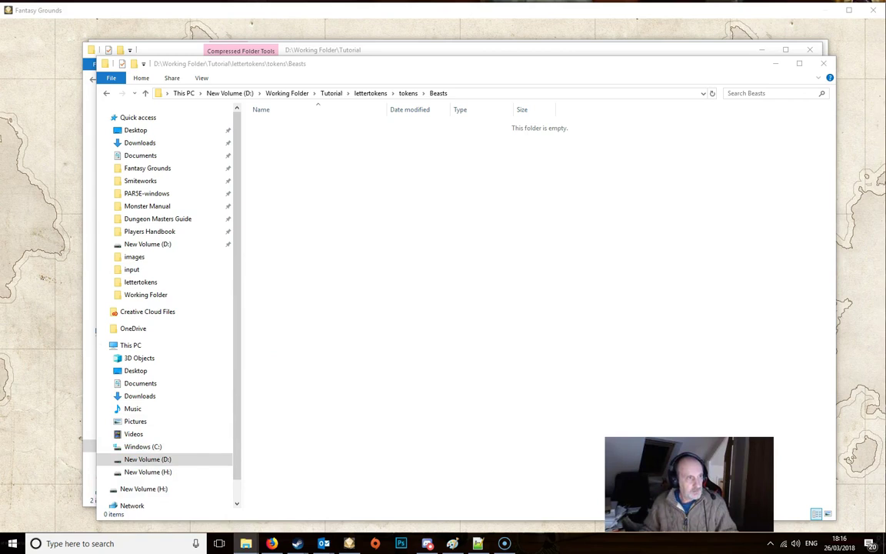
pyautogui.moveTo(451, 194); pyautogui.dragTo(451, 197)
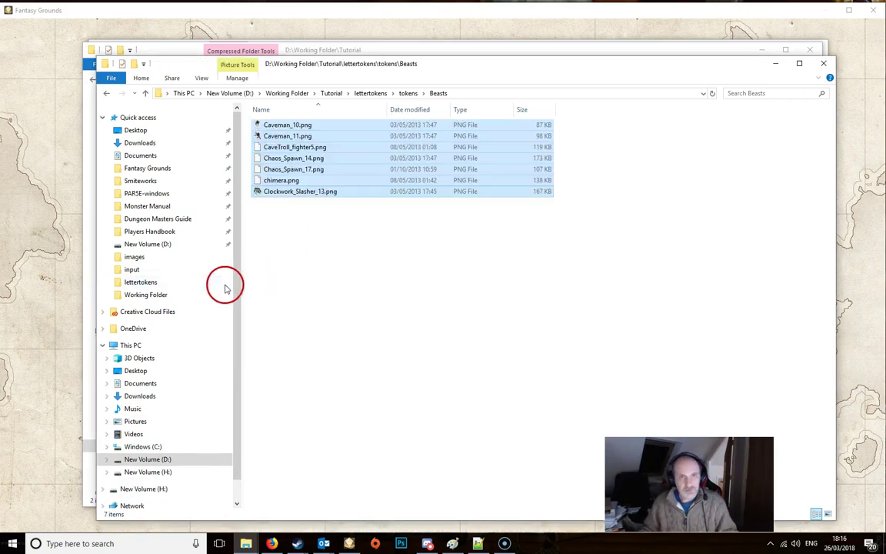
# Add the seven token images from Crocodile.png through Dark_Dwarf_doubleaxe.png to the More Beasts folder
pyautogui.click(401, 95)
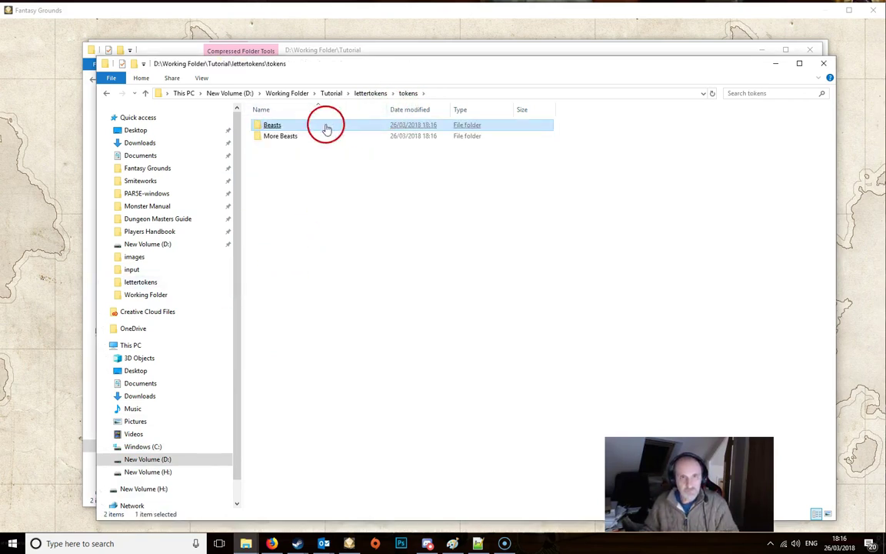
pyautogui.doubleClick(304, 135)
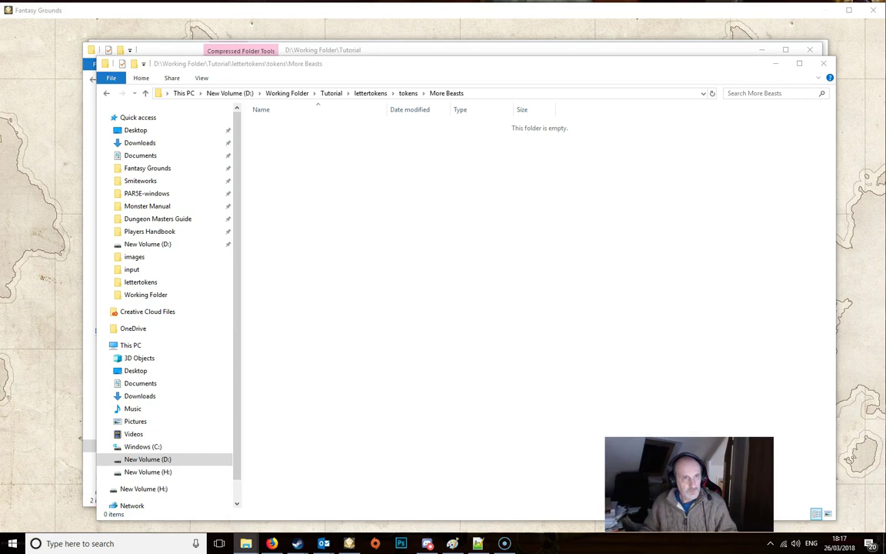
pyautogui.moveTo(456, 203); pyautogui.dragTo(454, 206)
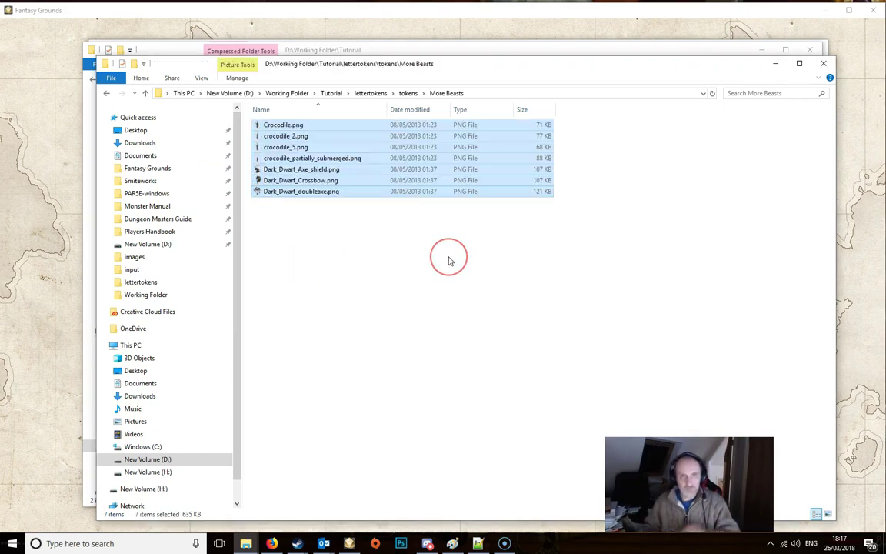
# Return to the extracted lettertokens folder and open definition.xml in Notepad++
pyautogui.click(408, 93)
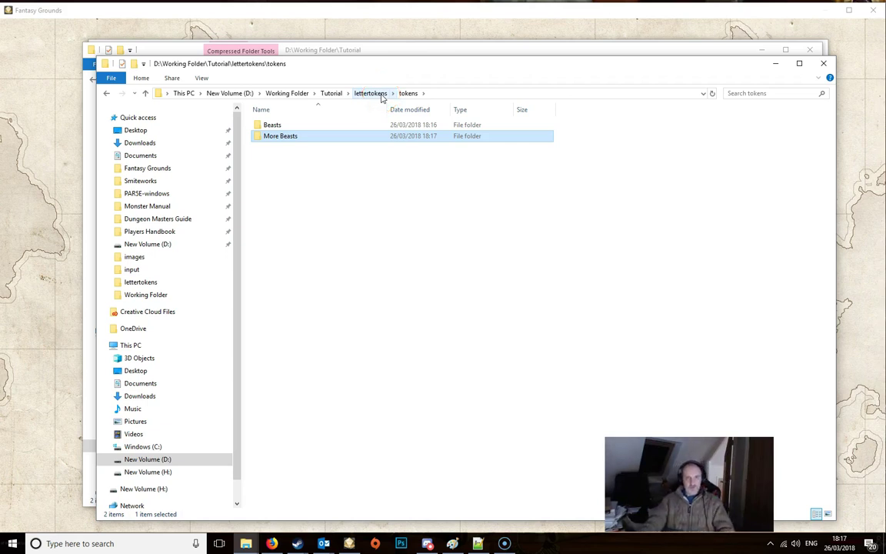
pyautogui.click(369, 93)
pyautogui.click(341, 197)
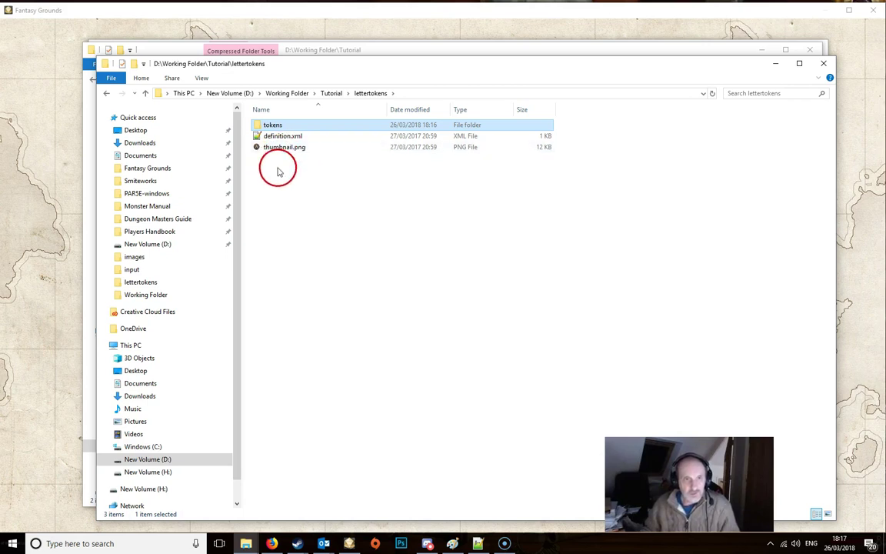
pyautogui.click(259, 151)
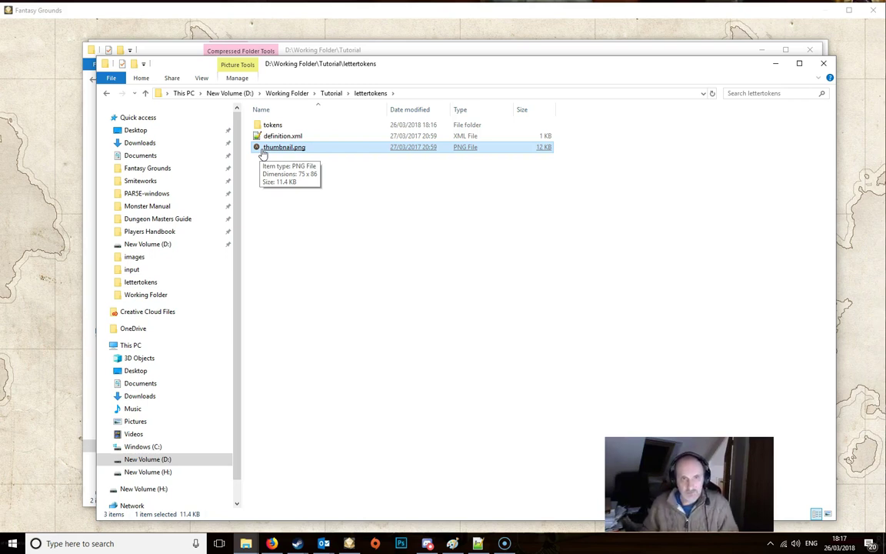
pyautogui.moveTo(262, 152); pyautogui.dragTo(284, 135)
pyautogui.click(284, 137)
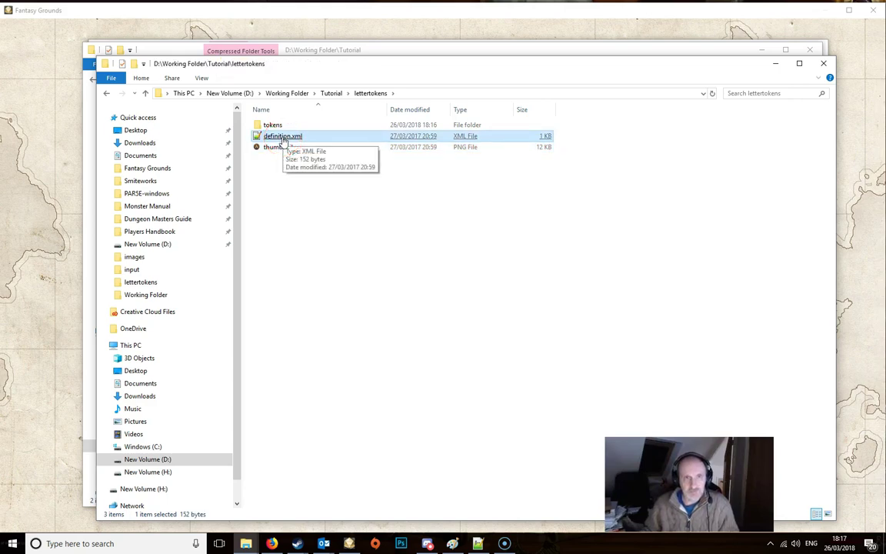
pyautogui.doubleClick(283, 137)
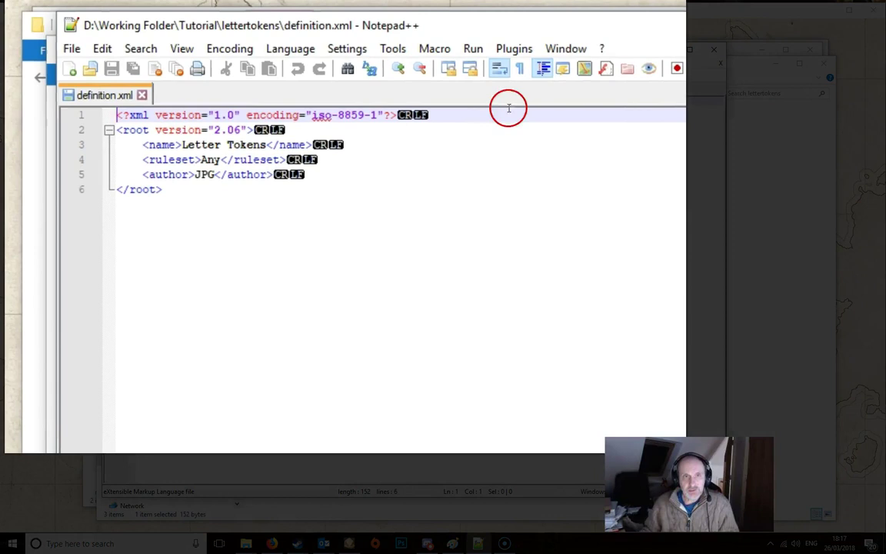
pyautogui.moveTo(549, 25); pyautogui.dragTo(637, 24)
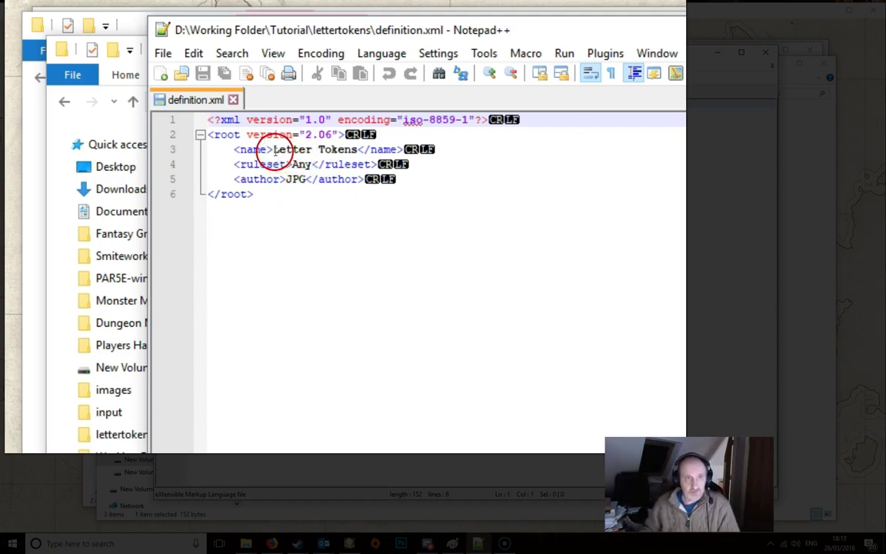
# Change the module name in the name element of definition.xml to My Beasts
pyautogui.moveTo(275, 151); pyautogui.dragTo(358, 146)
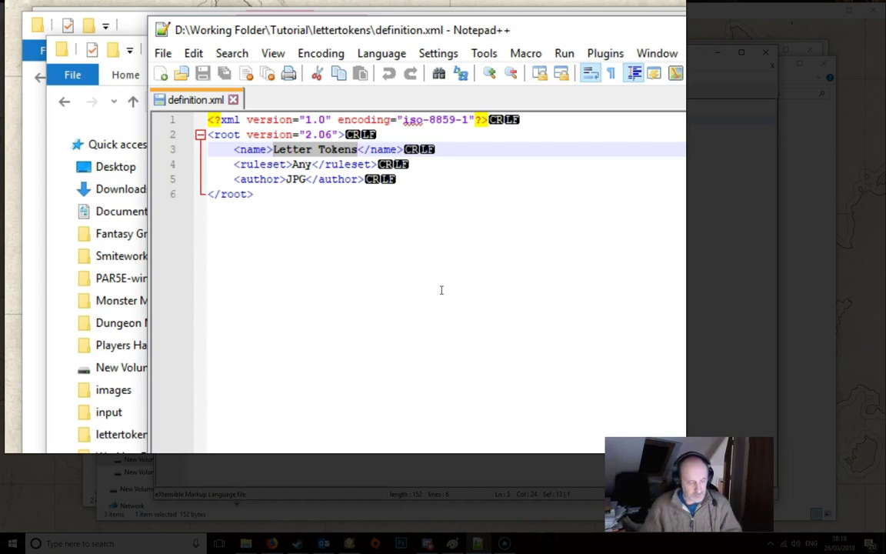
pyautogui.write('My B')
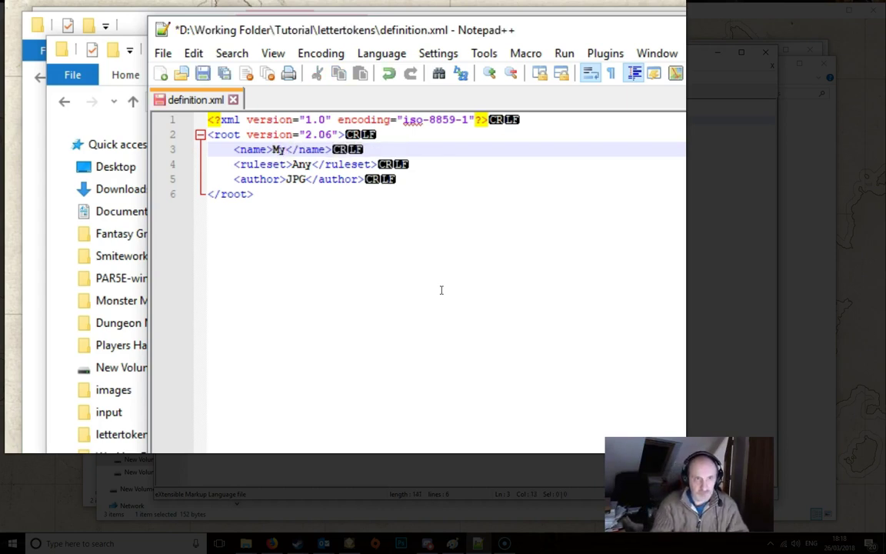
pyautogui.write('easts')
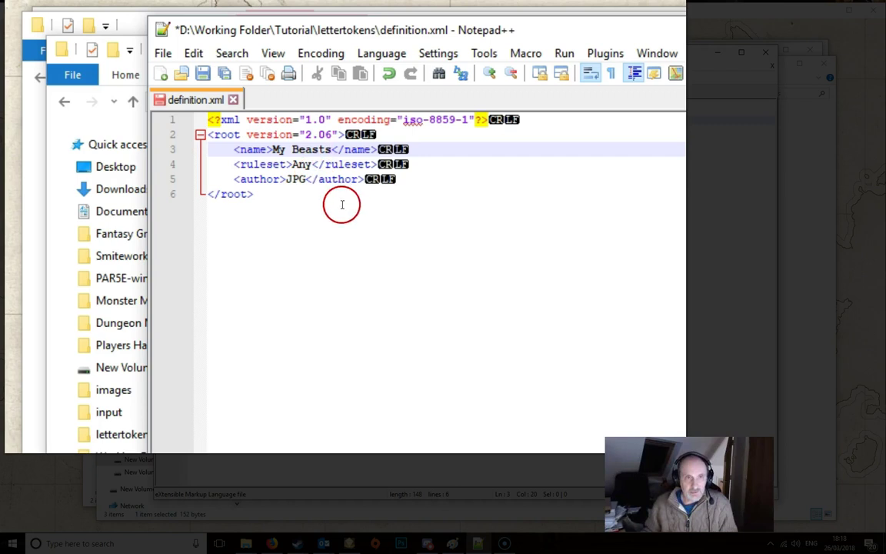
# Replace the author element's text with the module author's name, then save and close definition.xml
pyautogui.doubleClick(290, 179)
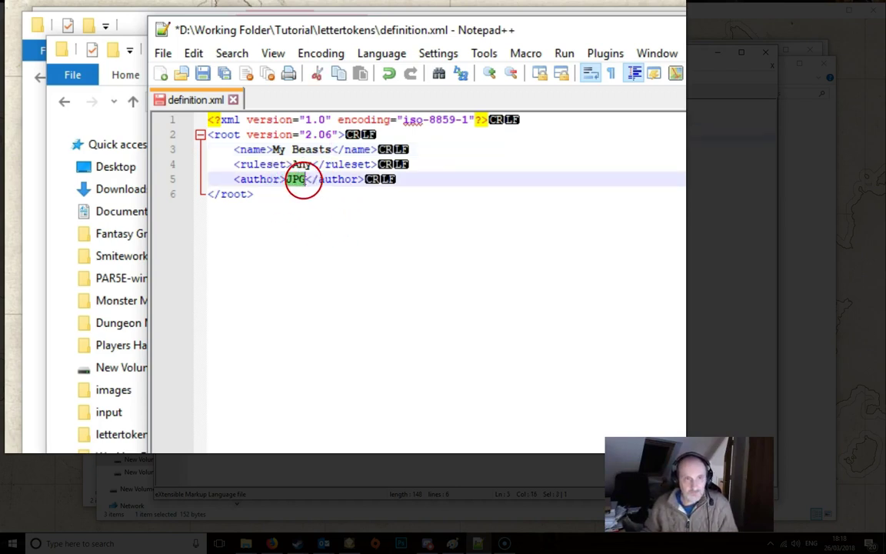
pyautogui.write('Zac')
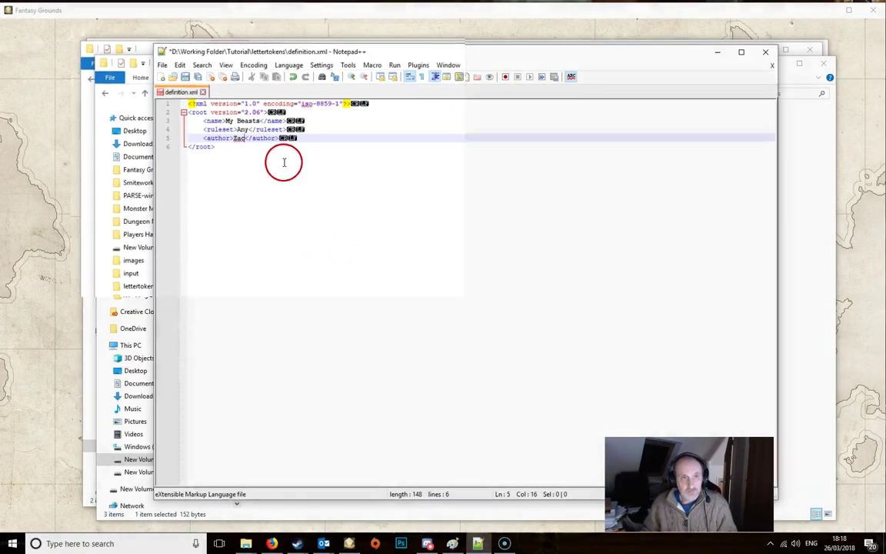
pyautogui.click(185, 77)
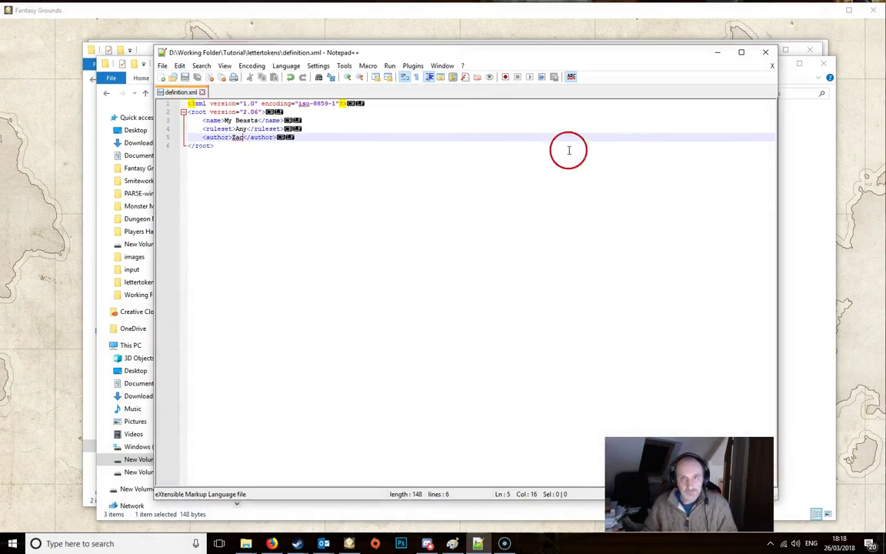
pyautogui.click(765, 52)
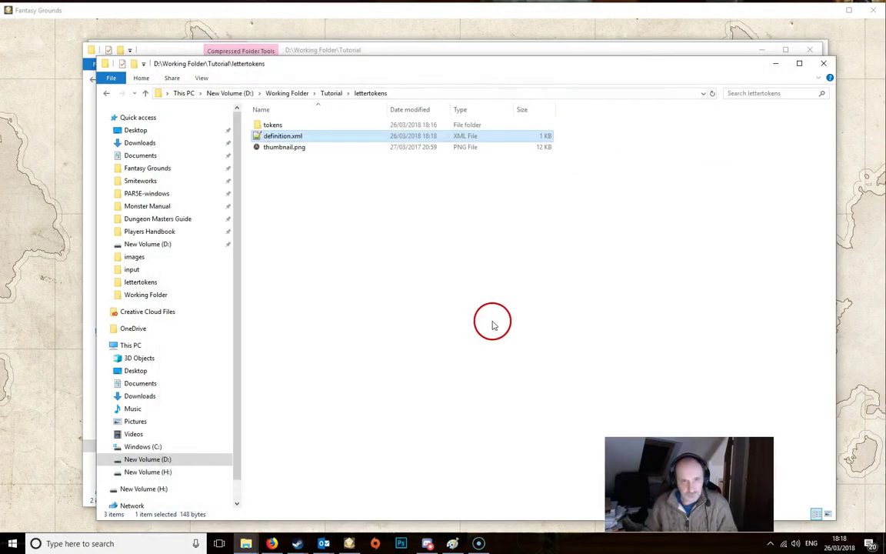
pyautogui.click(367, 193)
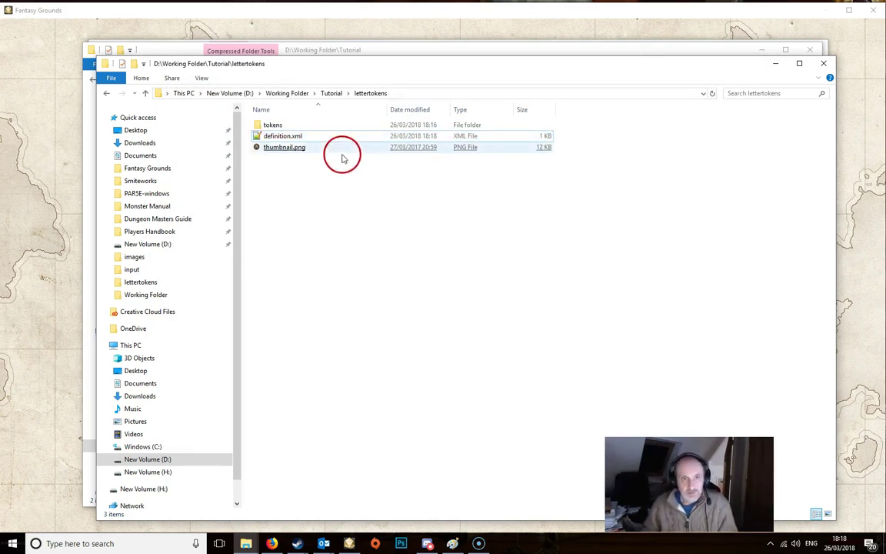
pyautogui.click(340, 96)
pyautogui.click(286, 127)
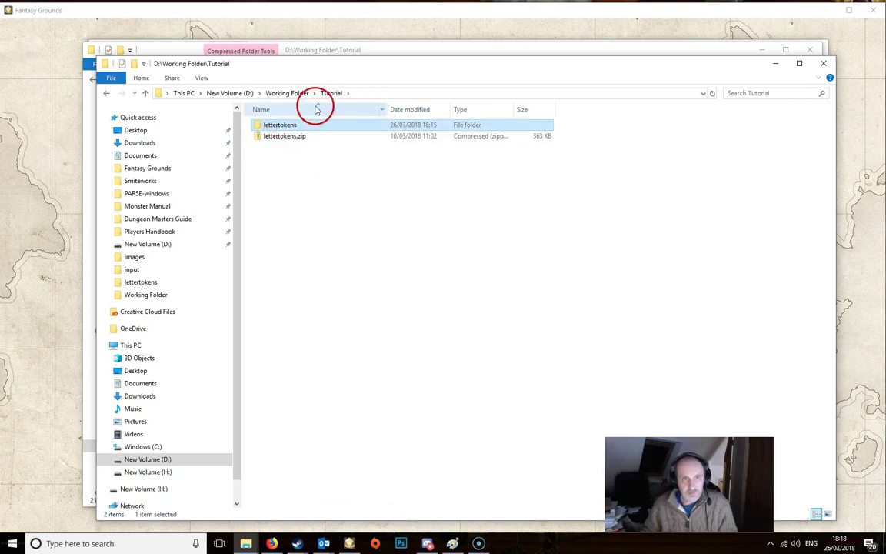
pyautogui.doubleClick(292, 129)
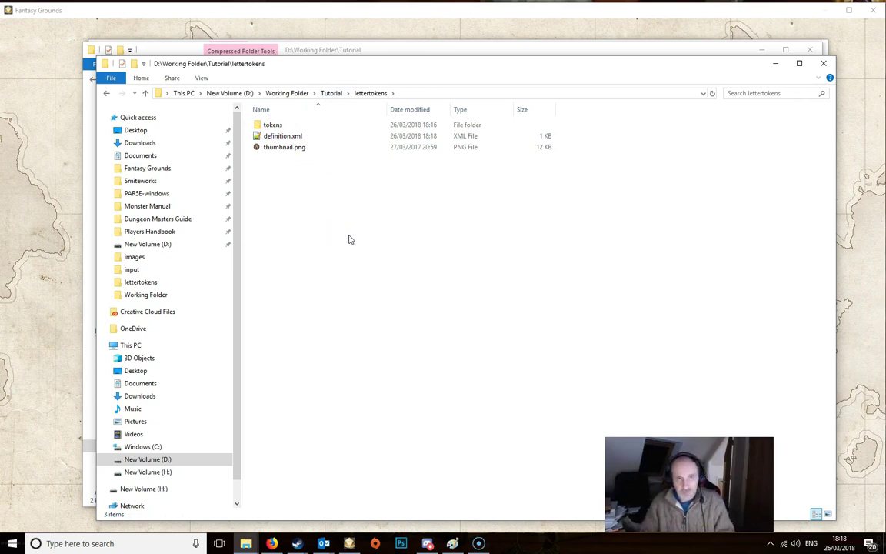
# Compress the tokens folder, definition.xml and thumbnail.png together into lettertokens.zip with 7-Zip
pyautogui.hotkey('ctrl', 'a')
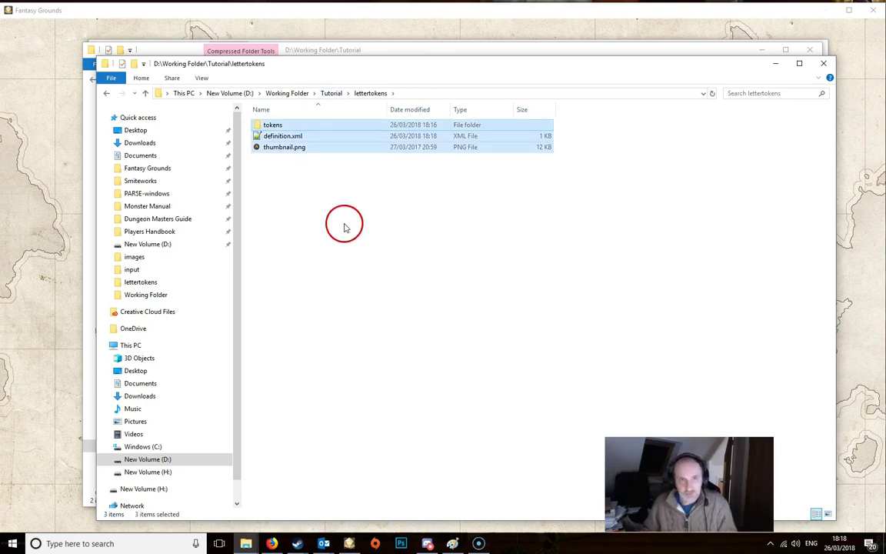
pyautogui.rightClick(332, 137)
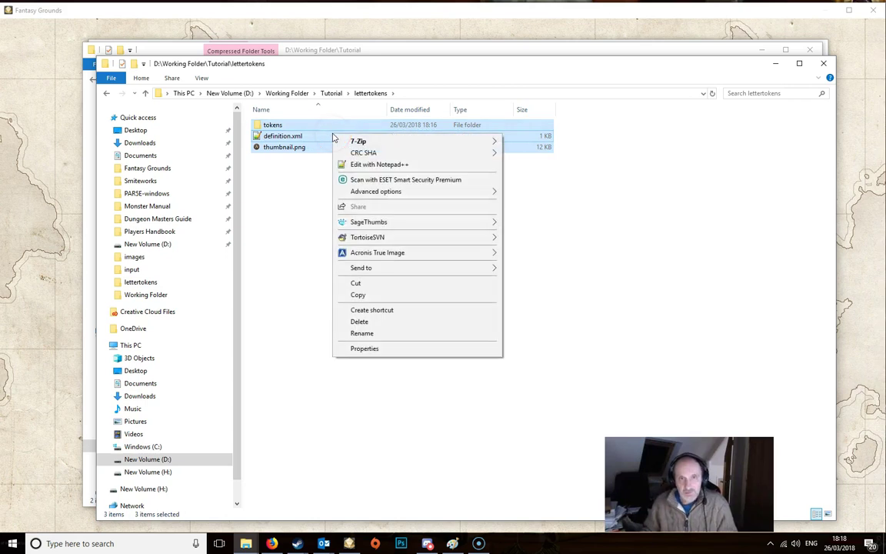
pyautogui.click(382, 141)
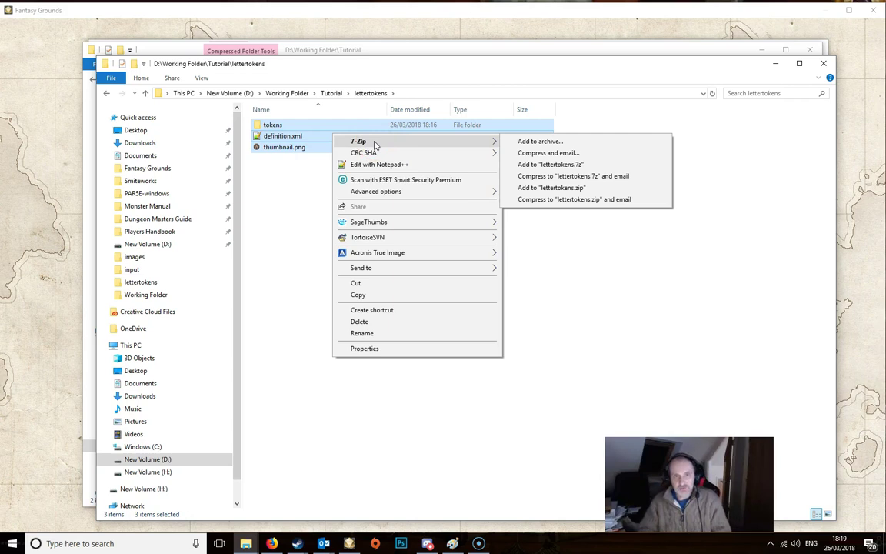
pyautogui.click(428, 268)
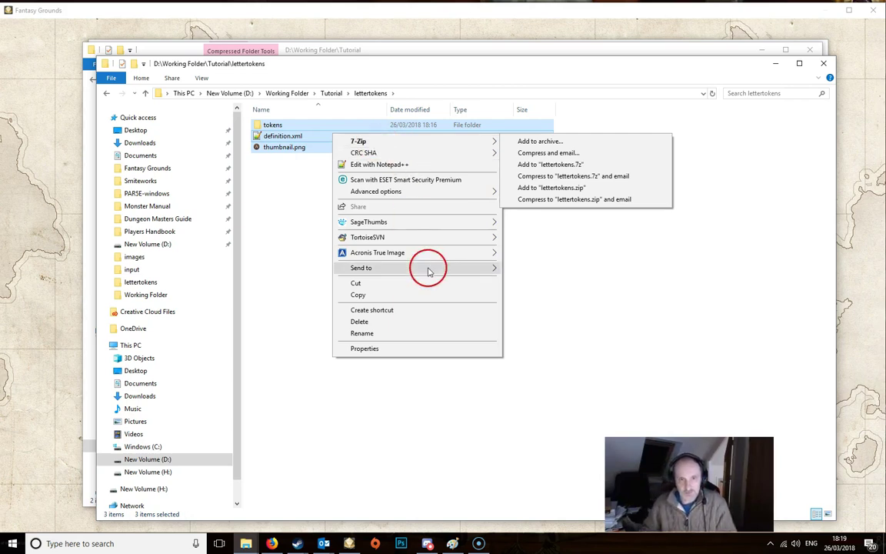
pyautogui.click(537, 281)
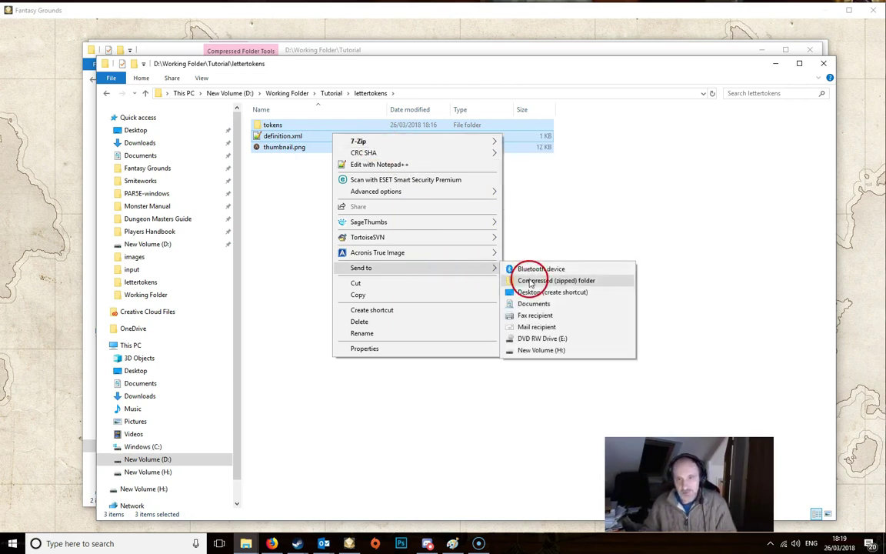
pyautogui.click(415, 142)
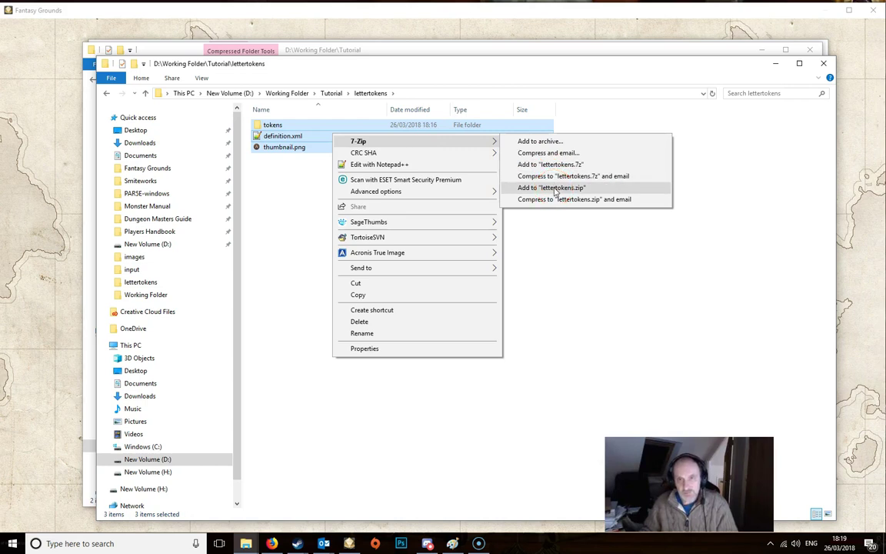
pyautogui.click(555, 190)
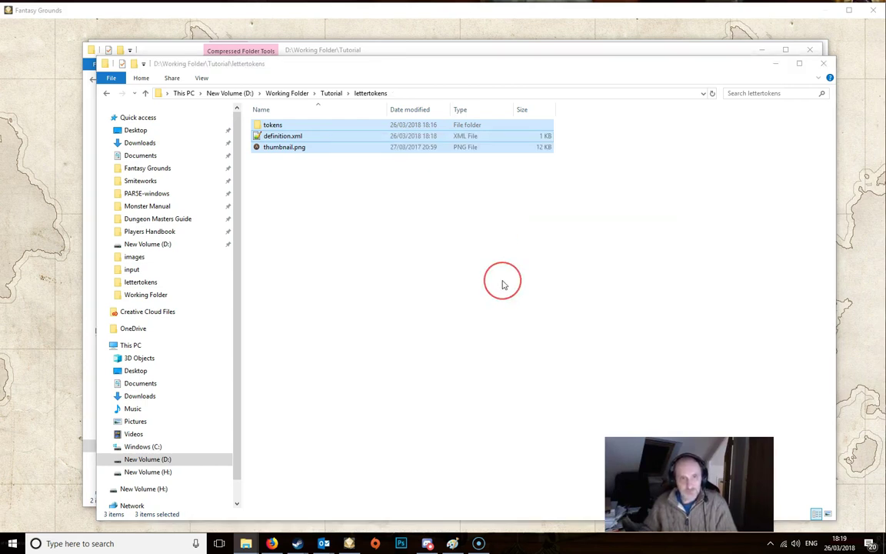
pyautogui.click(338, 188)
# Rename lettertokens.zip to My Beasts.mod, accepting the file extension change
pyautogui.click(283, 147)
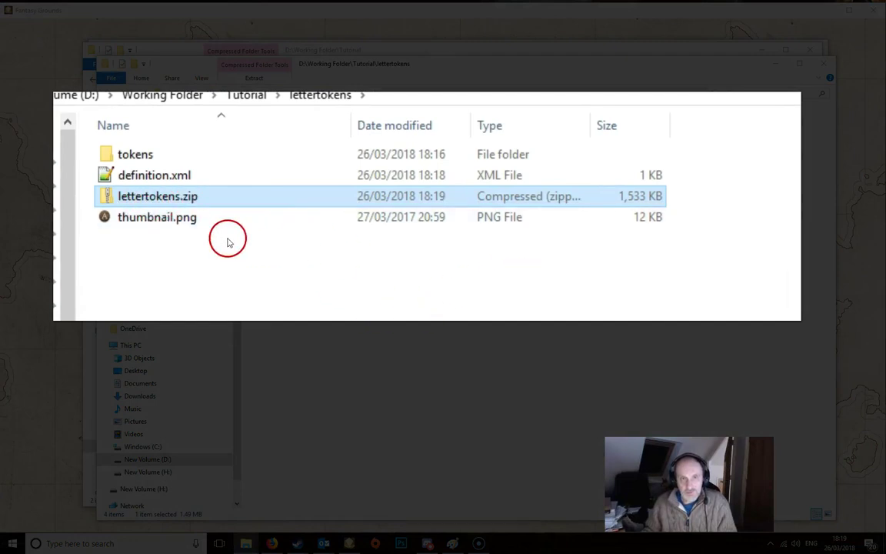
pyautogui.rightClick(174, 202)
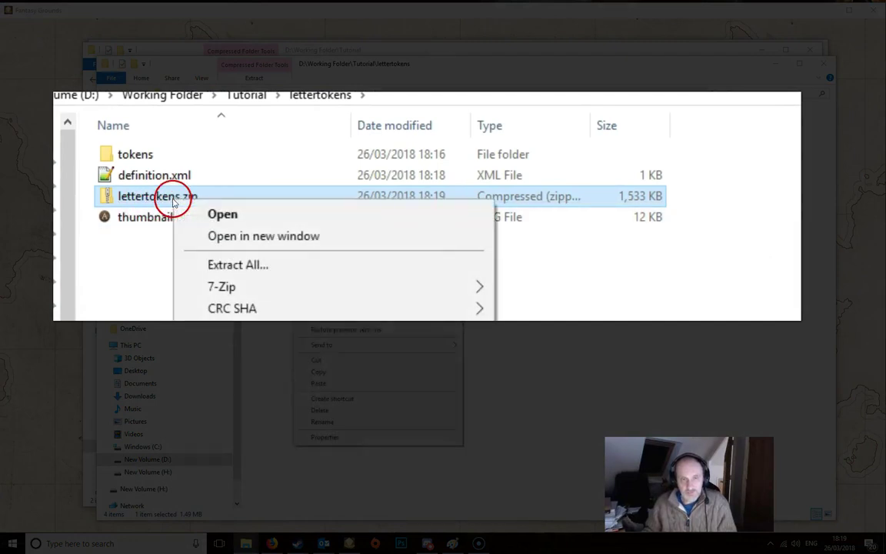
pyautogui.click(347, 425)
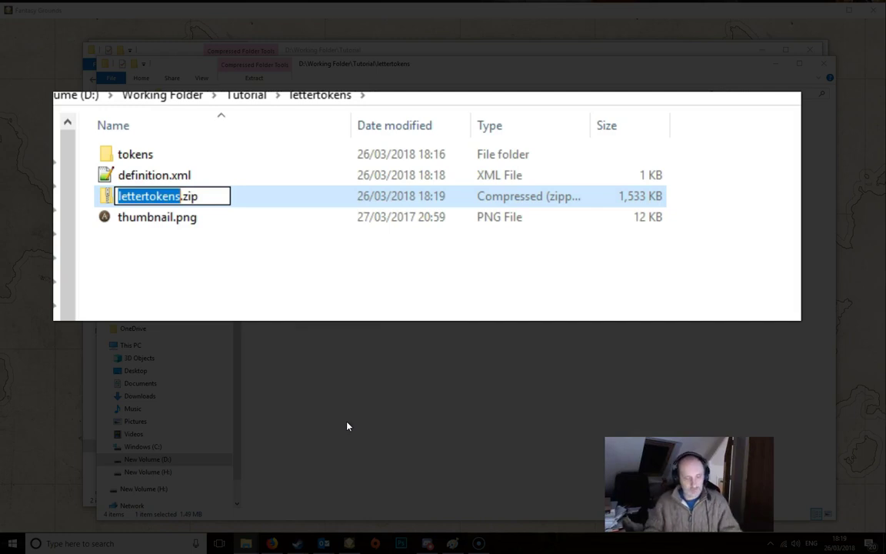
pyautogui.write('My Beast')
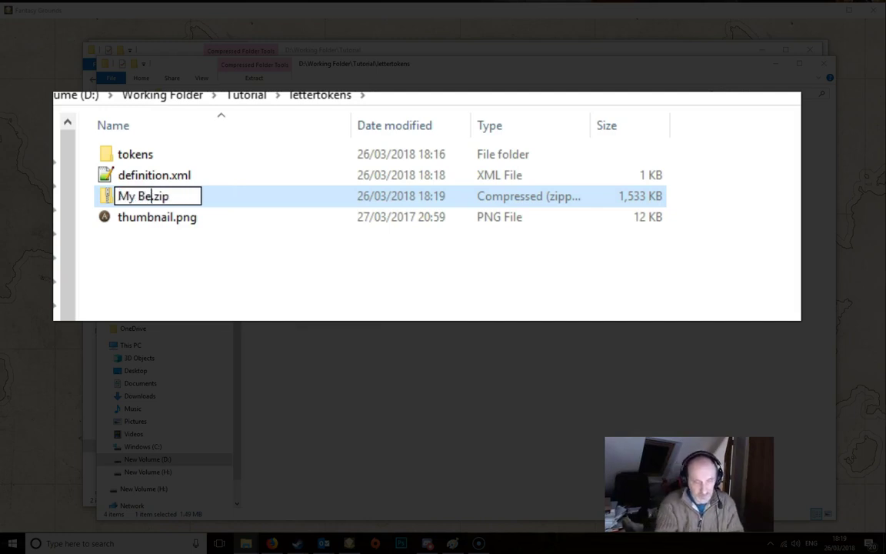
pyautogui.write('s')
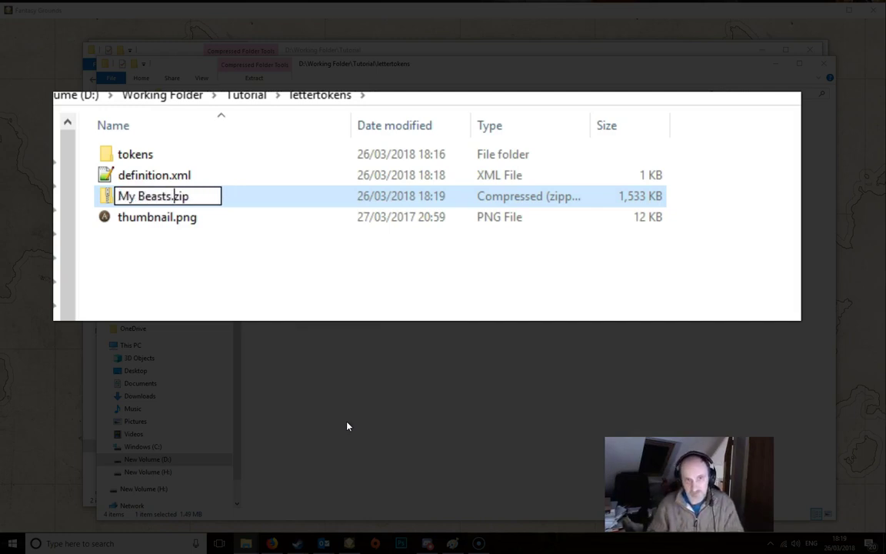
pyautogui.press('End')
pyautogui.press('BackSpace')
pyautogui.press('BackSpace')
pyautogui.press('BackSpace')
pyautogui.write('p')
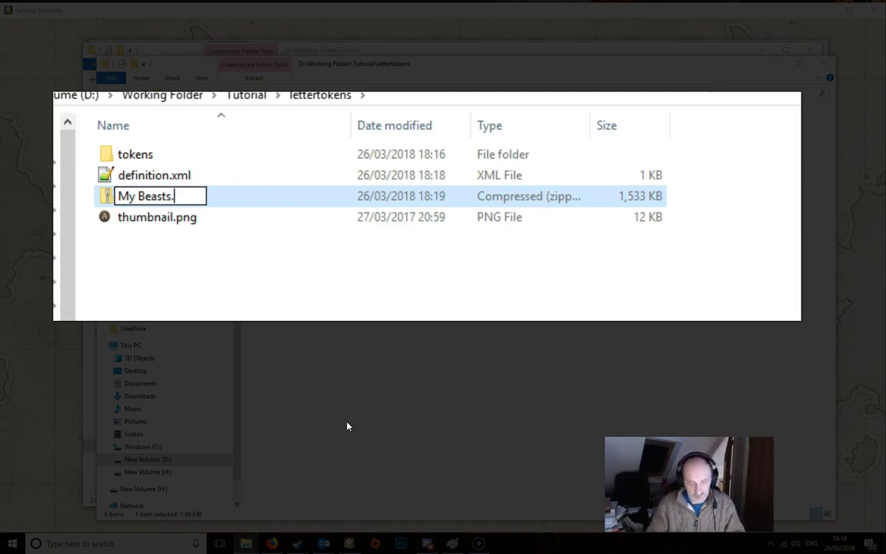
pyautogui.write('mod')
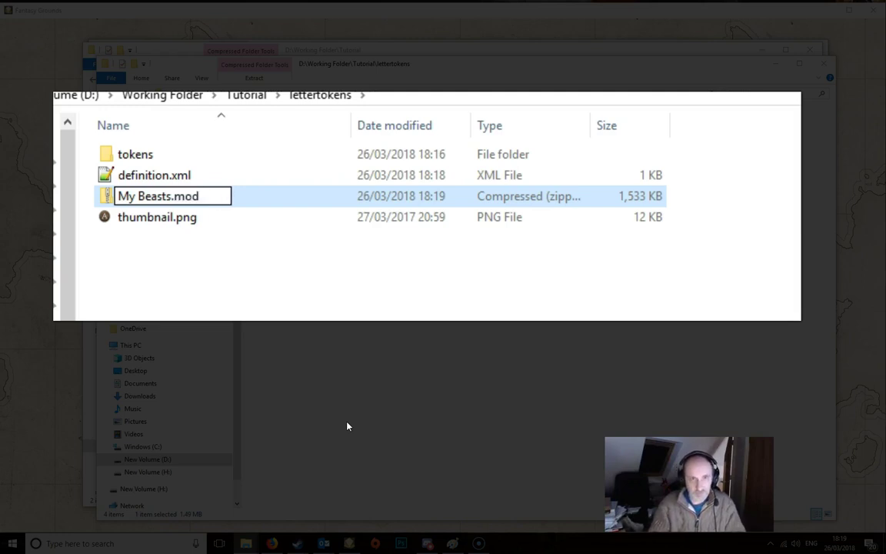
pyautogui.press('Return')
pyautogui.click(477, 302)
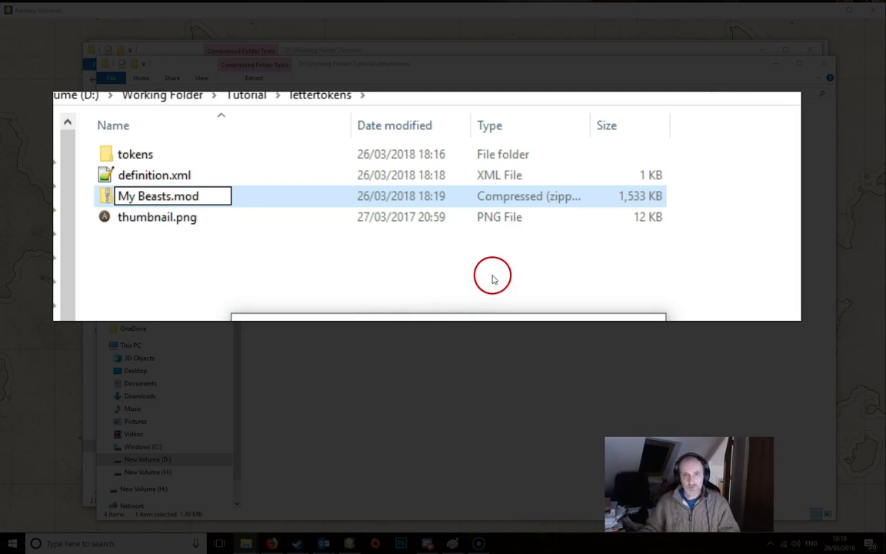
pyautogui.click(490, 277)
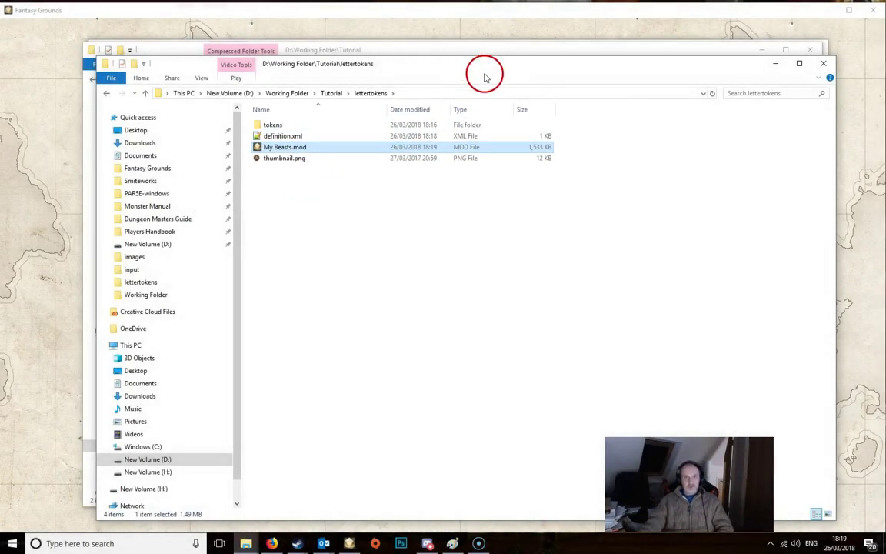
# Copy My Beasts.mod from the lettertokens folder into the Fantasy Grounds modules folder
pyautogui.rightClick(305, 149)
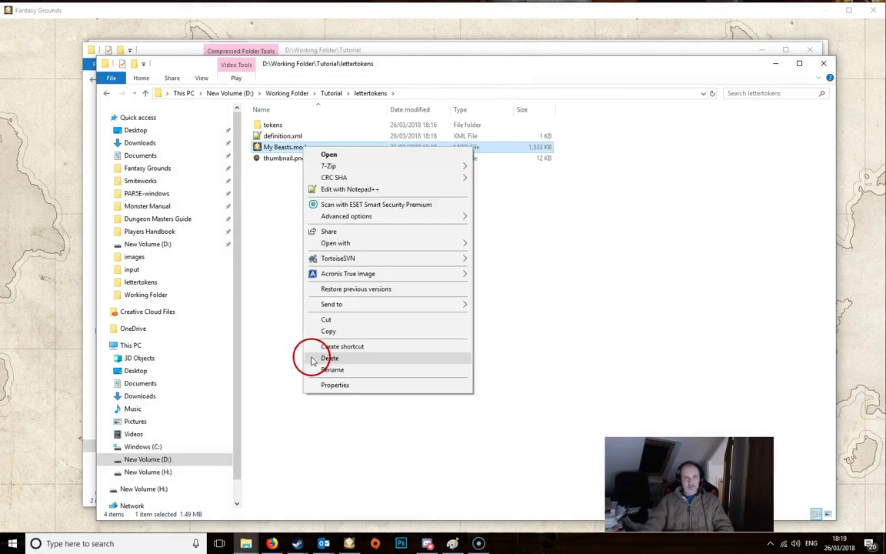
pyautogui.click(342, 330)
pyautogui.moveTo(508, 68); pyautogui.dragTo(496, 107)
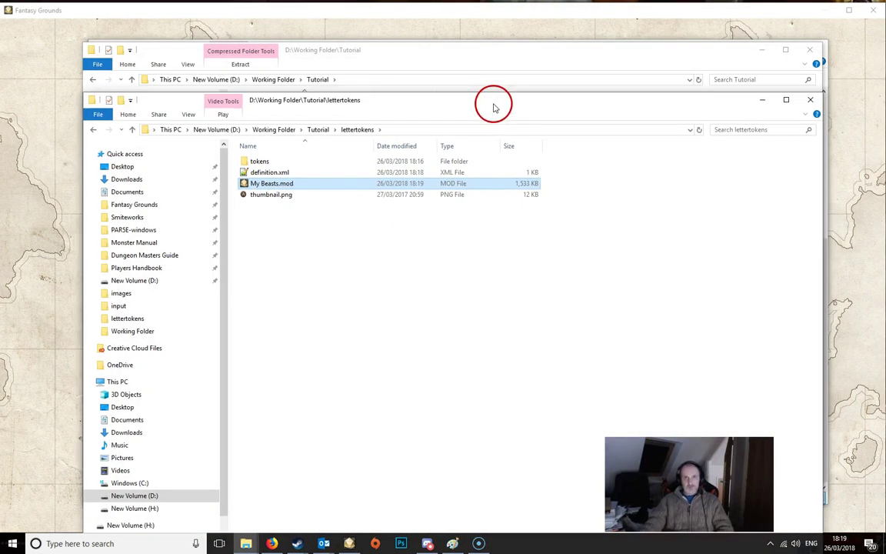
pyautogui.click(507, 65)
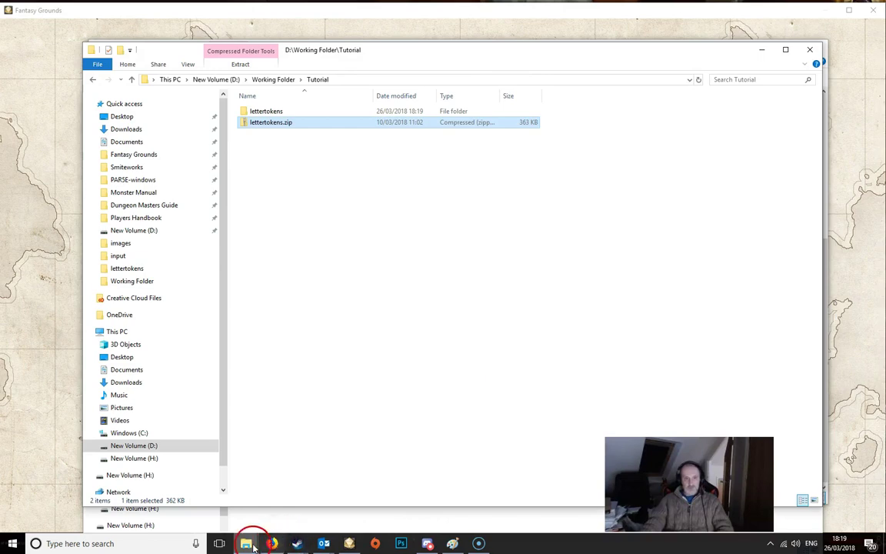
pyautogui.moveTo(248, 541)
pyautogui.click(200, 459)
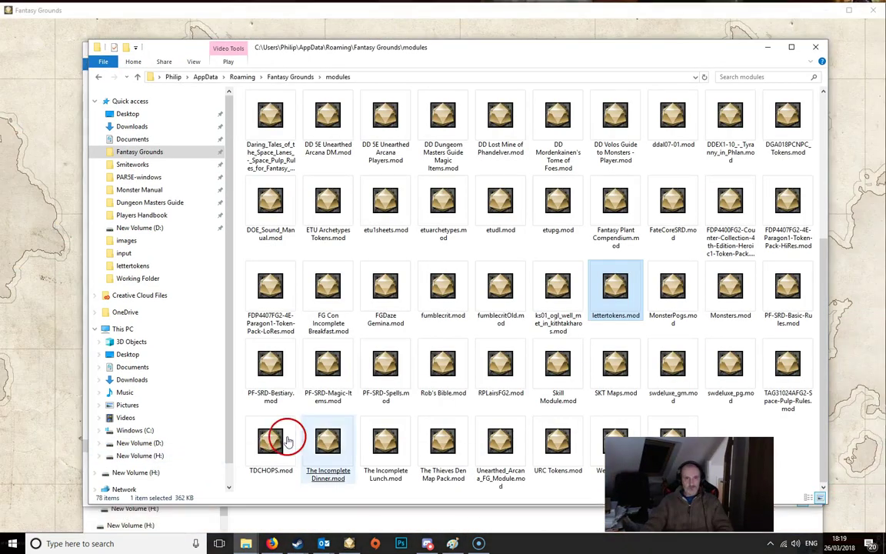
pyautogui.rightClick(527, 336)
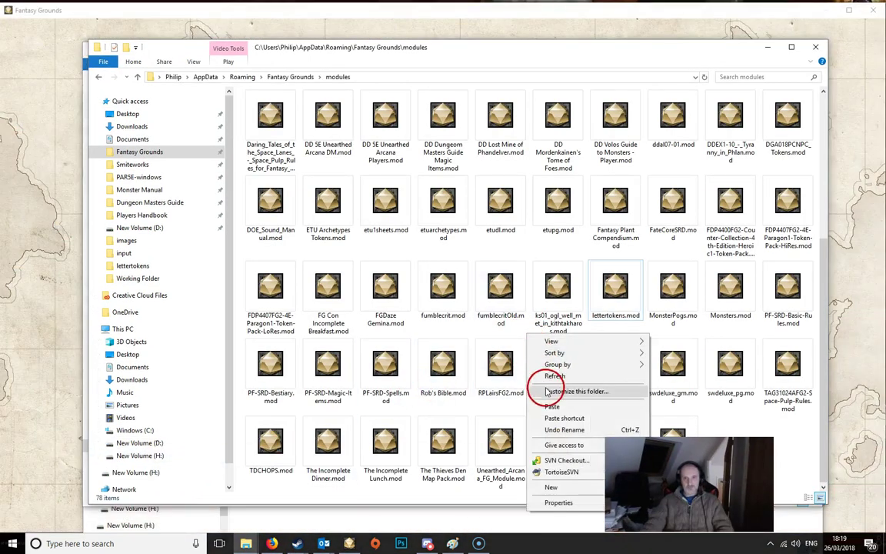
pyautogui.click(548, 410)
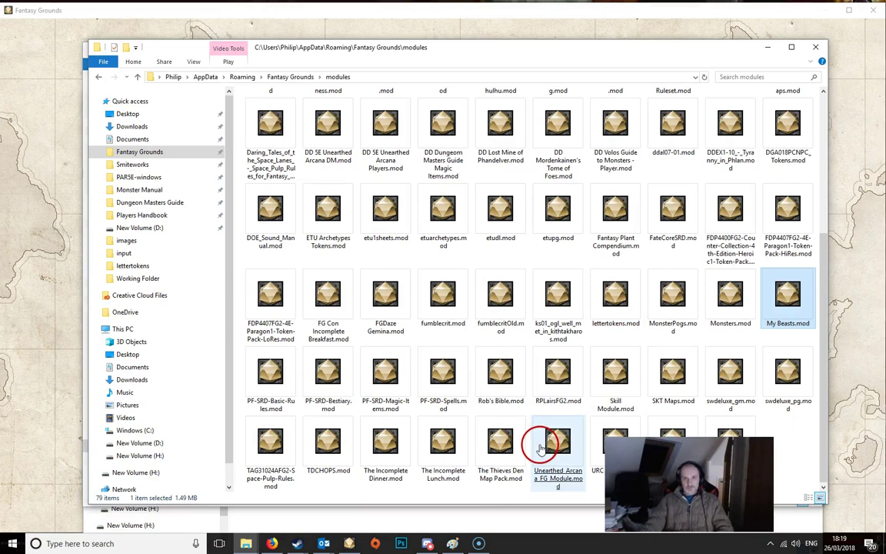
# Switch to Fantasy Grounds and start the Token Tutorial campaign
pyautogui.click(552, 523)
pyautogui.click(833, 207)
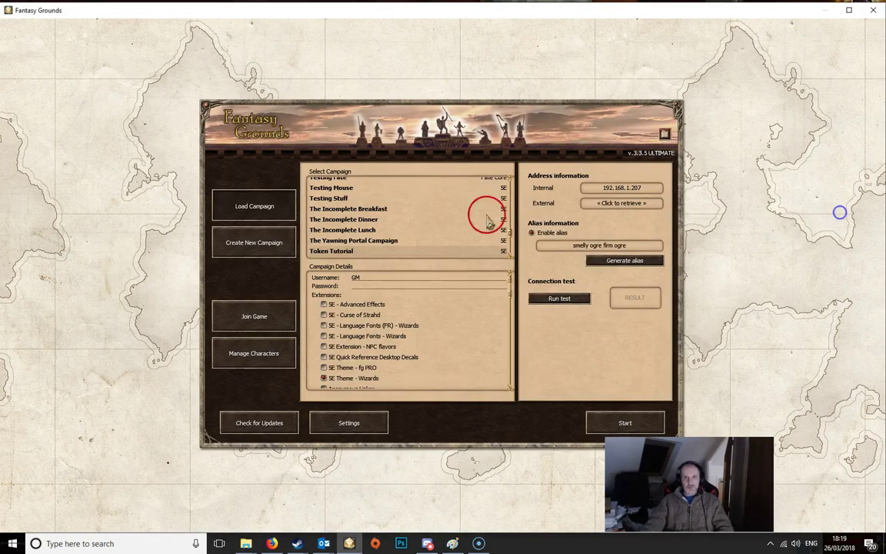
pyautogui.click(621, 423)
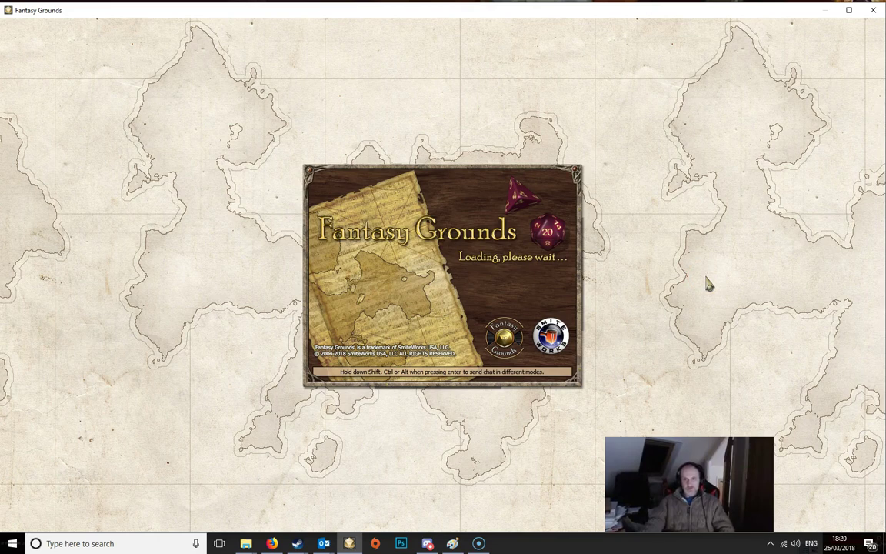
pyautogui.moveTo(696, 302); pyautogui.dragTo(685, 328)
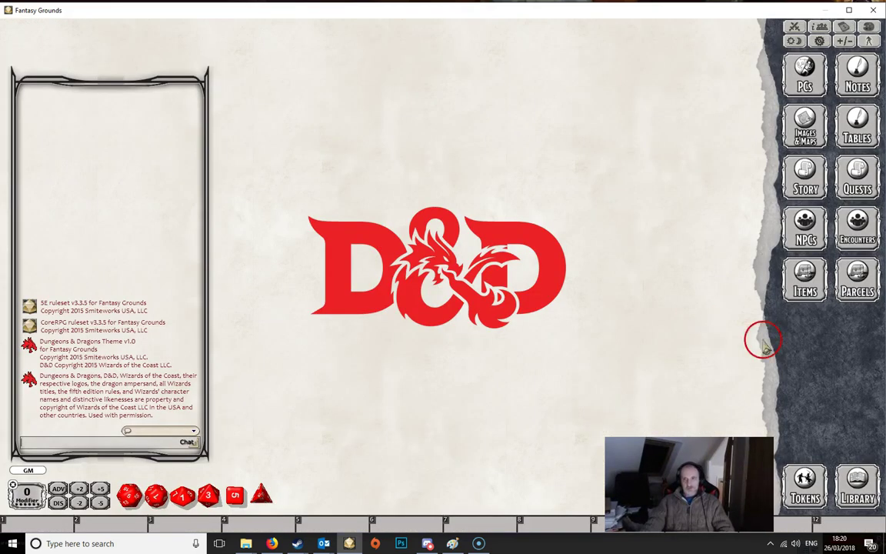
# Filter the token modules by "My", load the My Beasts module, and close the module activation window
pyautogui.click(809, 498)
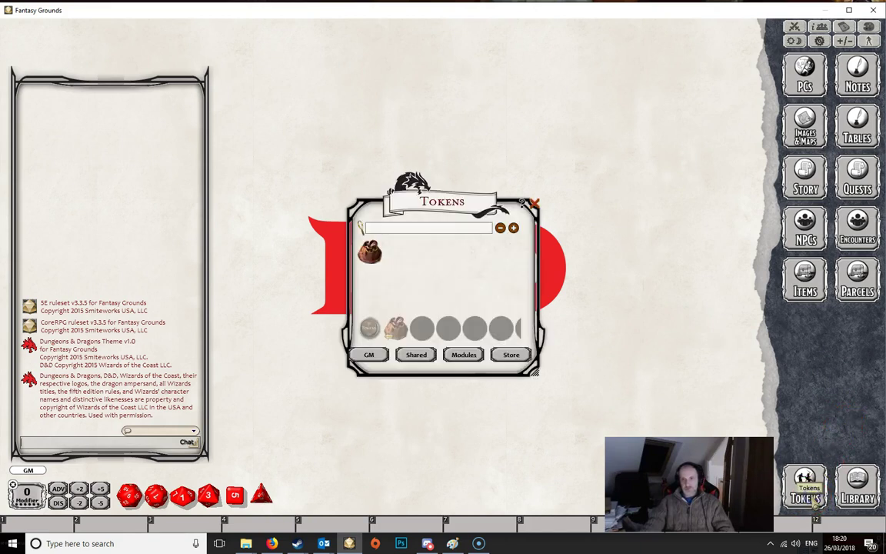
pyautogui.click(463, 355)
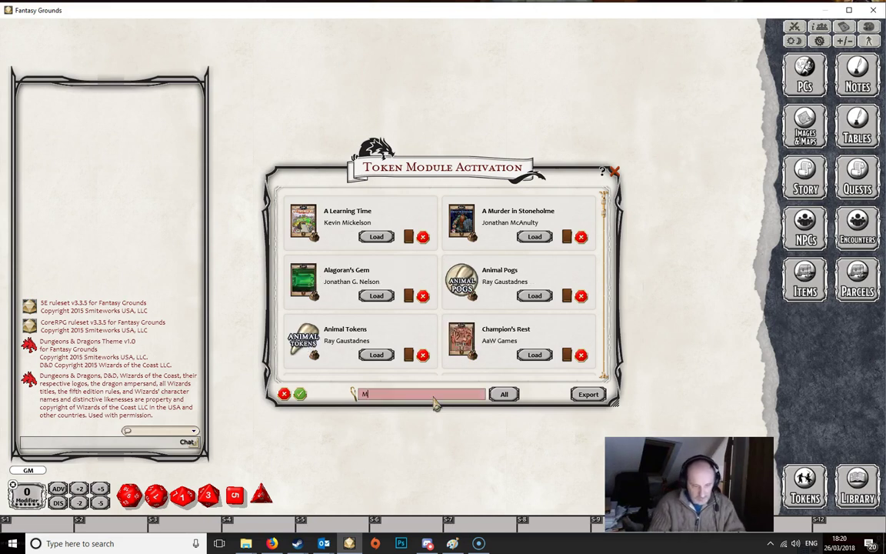
pyautogui.write('y')
pyautogui.click(447, 271)
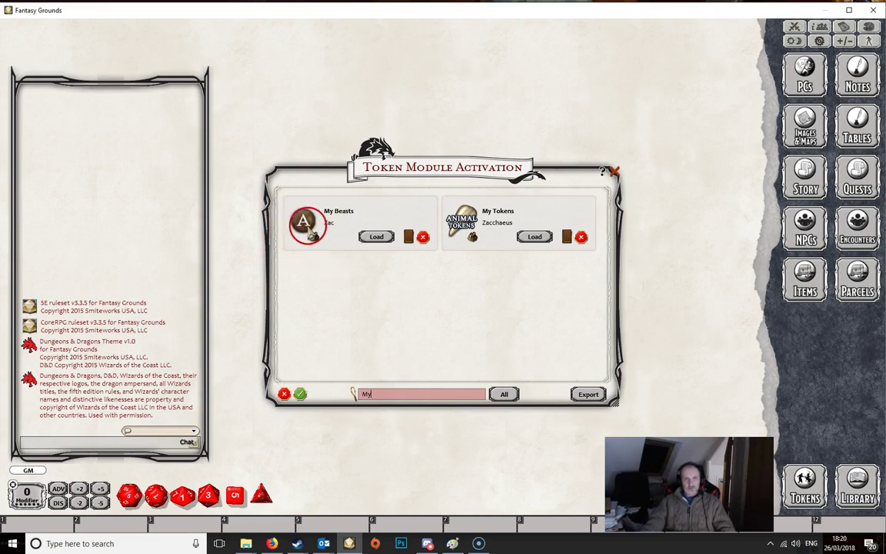
pyautogui.click(376, 237)
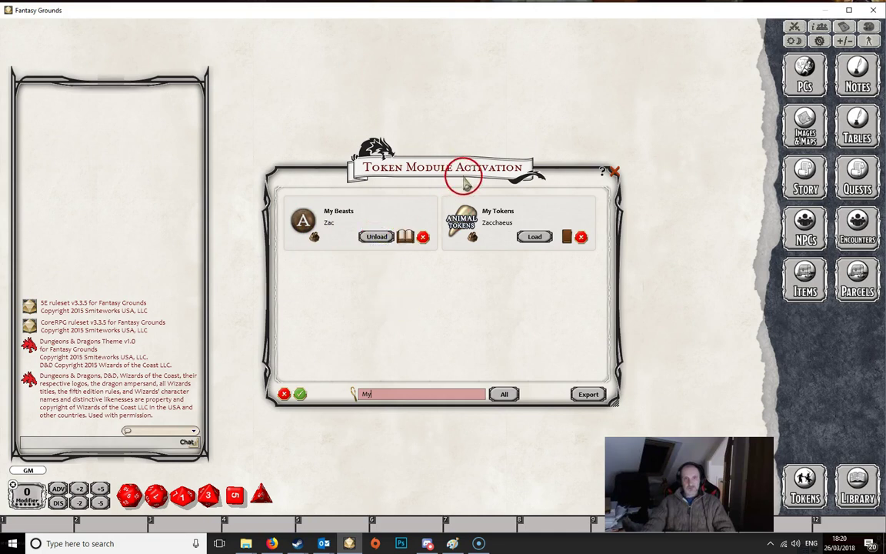
pyautogui.click(613, 170)
# Reposition the Tokens window and inspect the tokens in the Beasts bag and the bag beside it
pyautogui.moveTo(446, 220); pyautogui.dragTo(424, 154)
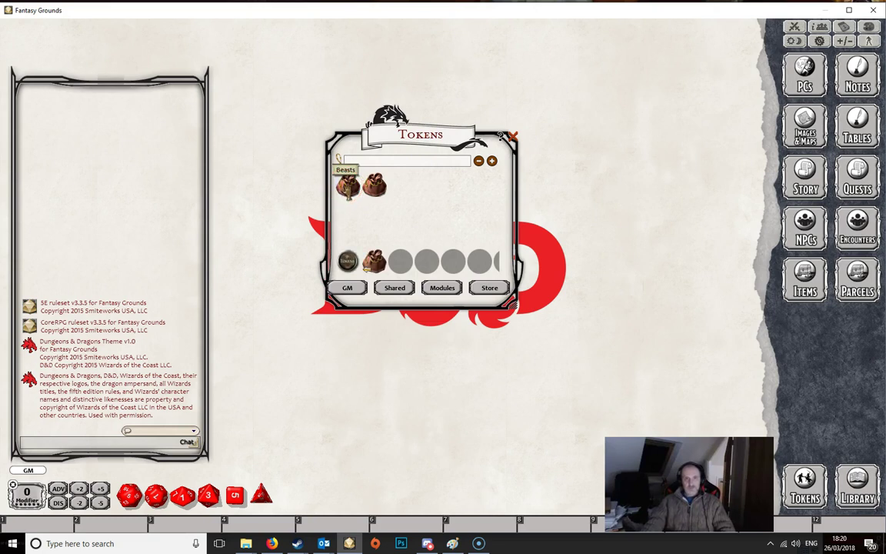
pyautogui.click(348, 186)
pyautogui.click(347, 187)
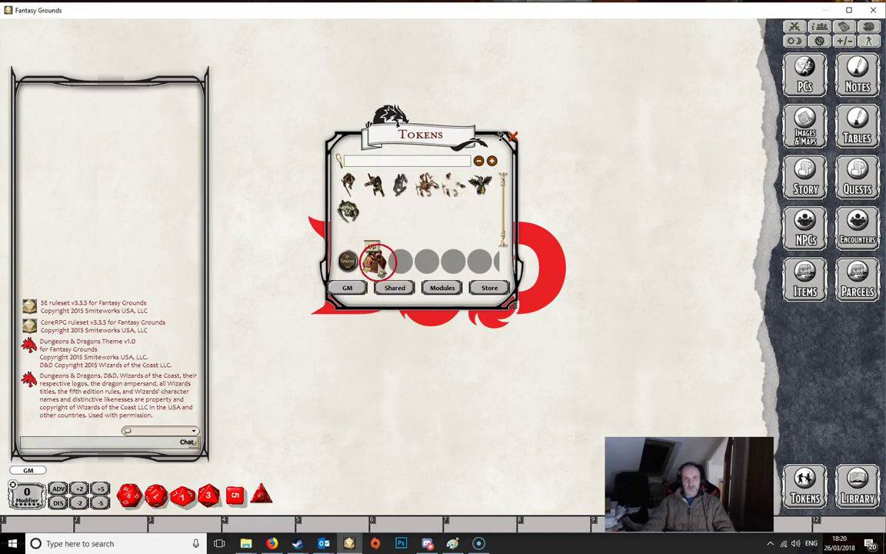
pyautogui.click(367, 187)
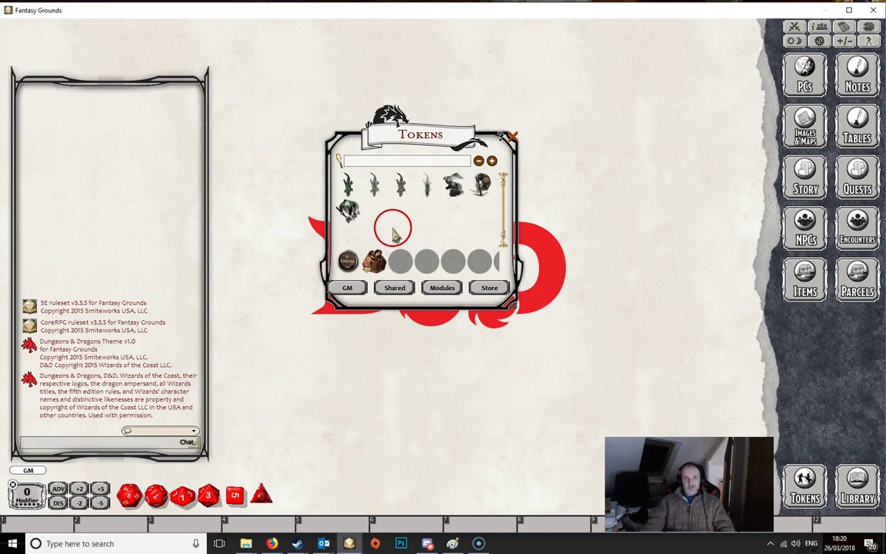
pyautogui.click(373, 260)
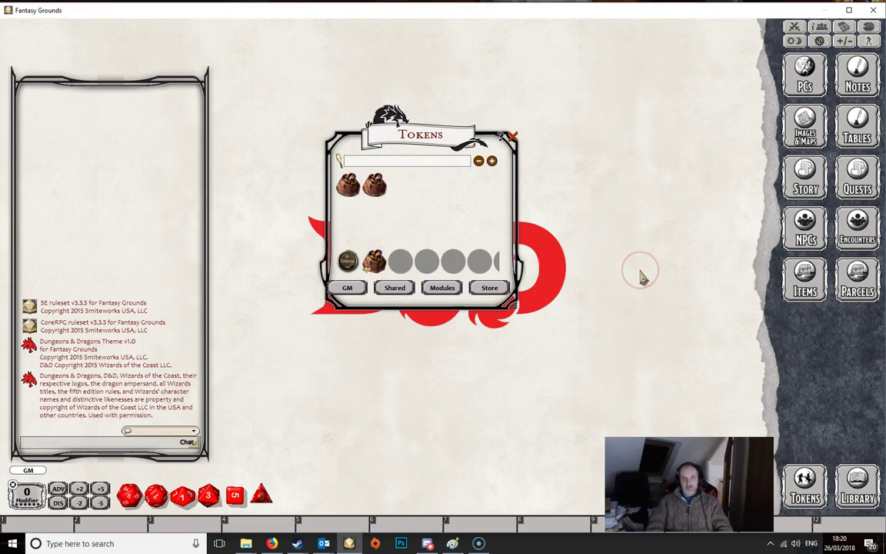